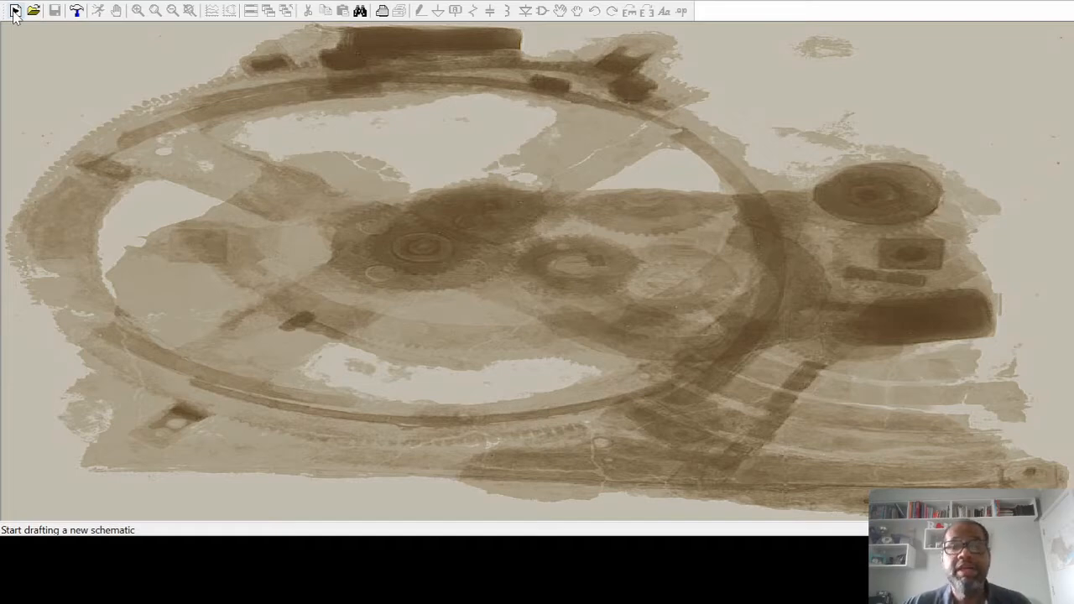
# Start a new schematic and place a ground symbol with a vertical capacitor above it
pyautogui.click(15, 11)
pyautogui.press('g')
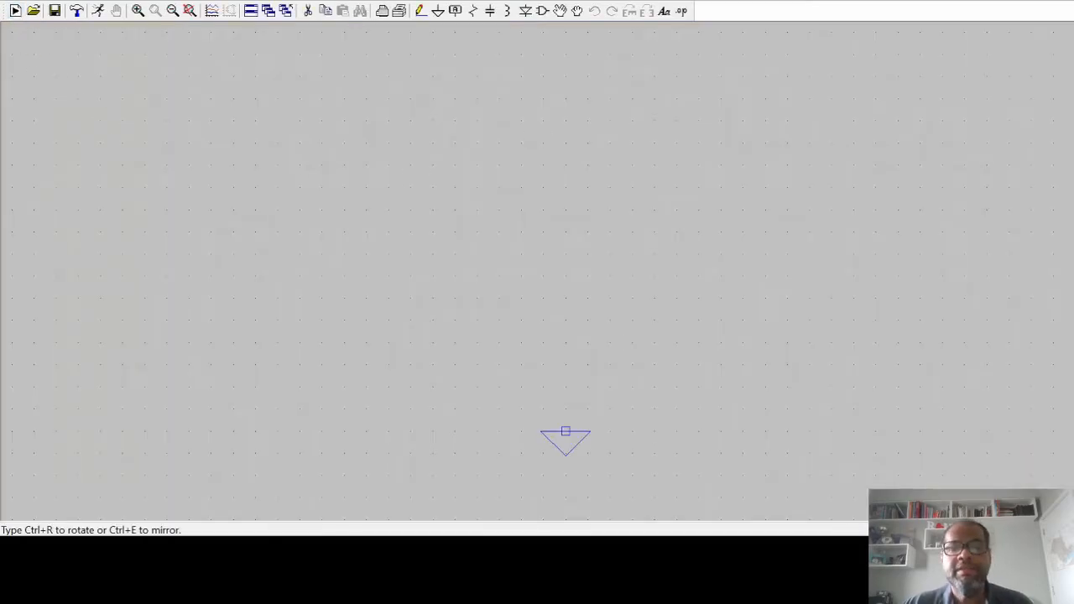
pyautogui.click(566, 431)
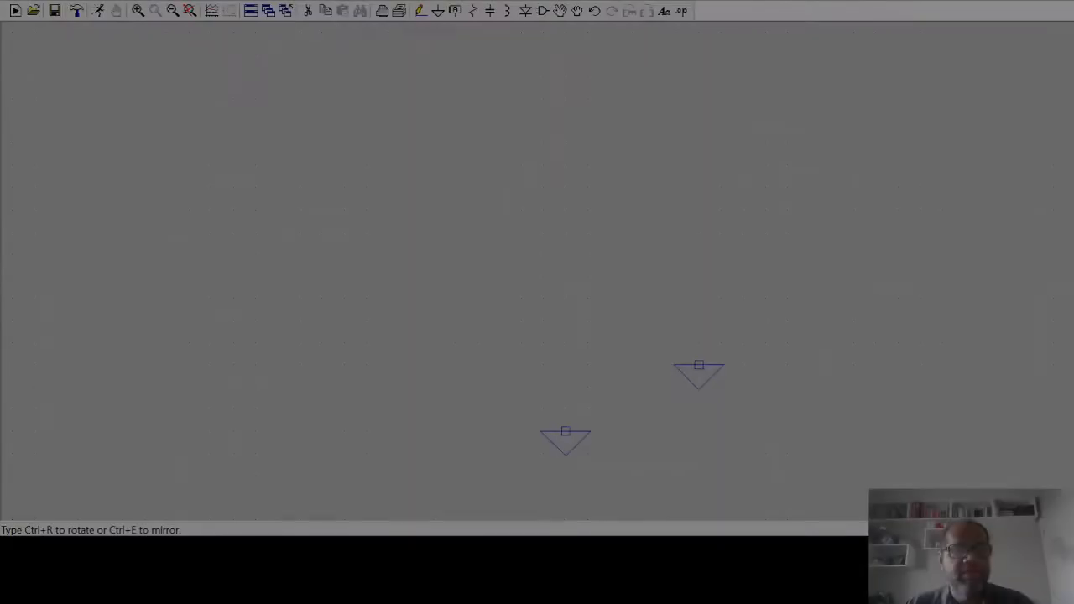
pyautogui.press('Escape')
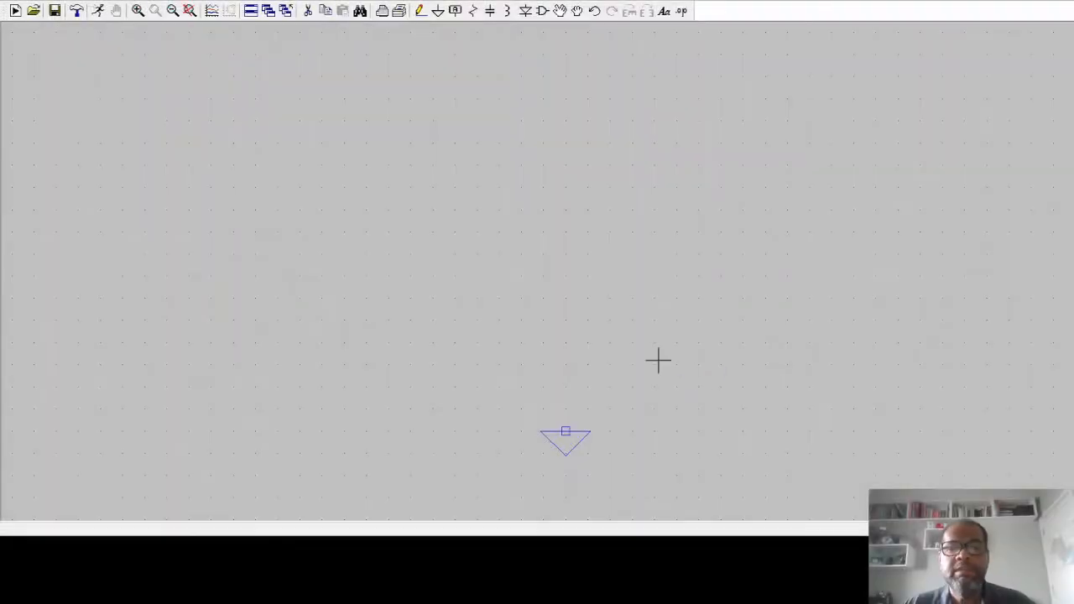
pyautogui.click(490, 11)
pyautogui.click(565, 253)
pyautogui.press('Escape')
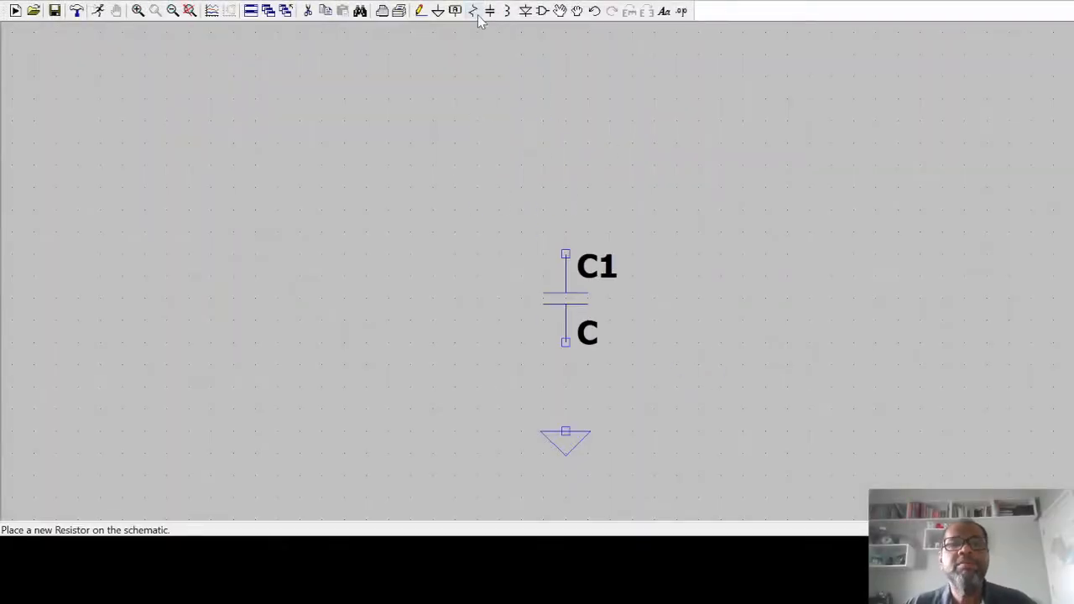
# Place a horizontal resistor above and left of the capacitor, and a voltage source farther left at the capacitor's height
pyautogui.click(472, 11)
pyautogui.hotkey('ctrl', 'r')
pyautogui.click(500, 187)
pyautogui.press('Escape')
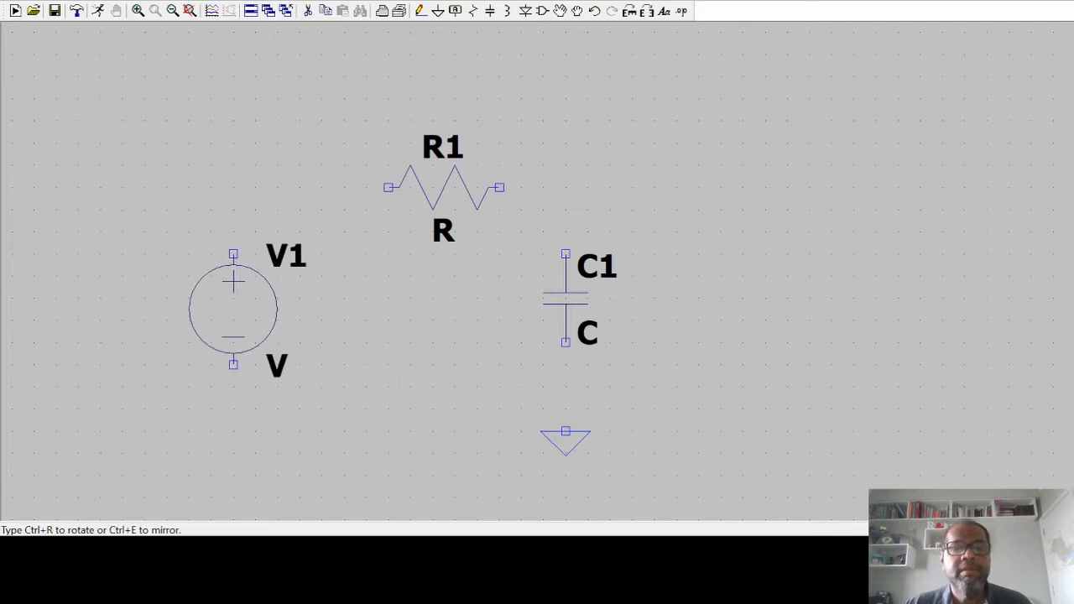
pyautogui.click(233, 232)
pyautogui.press('Escape')
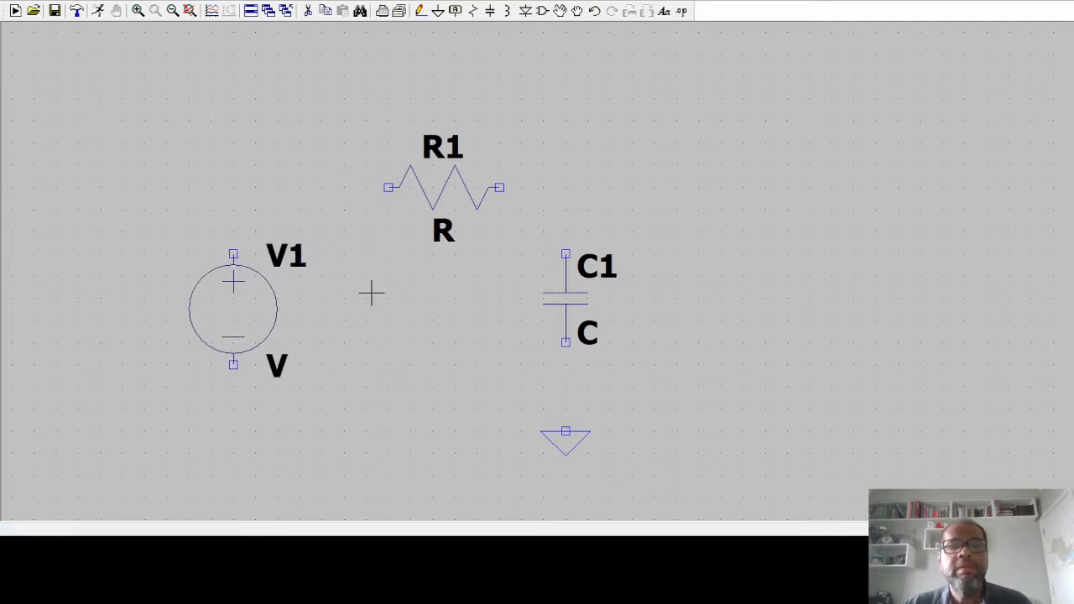
# Wire the voltage source, resistor and capacitor into a series loop and connect its lower capacitor node to ground
pyautogui.click(421, 10)
pyautogui.click(388, 187)
pyautogui.click(233, 188)
pyautogui.click(233, 254)
pyautogui.click(233, 365)
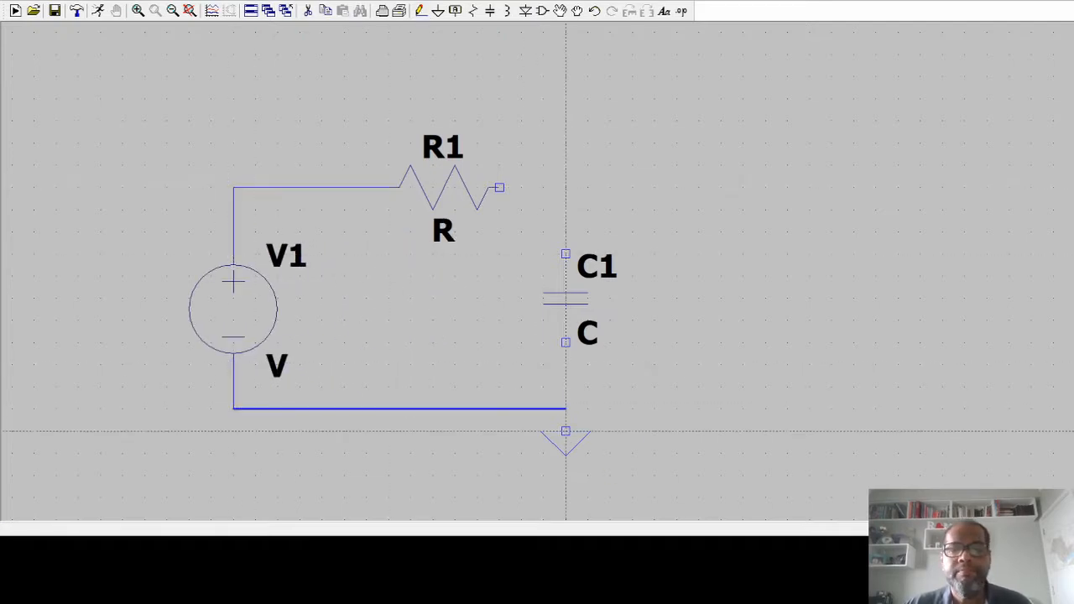
pyautogui.click(566, 408)
pyautogui.click(566, 340)
pyautogui.click(565, 254)
pyautogui.click(500, 187)
pyautogui.click(566, 432)
pyautogui.click(566, 409)
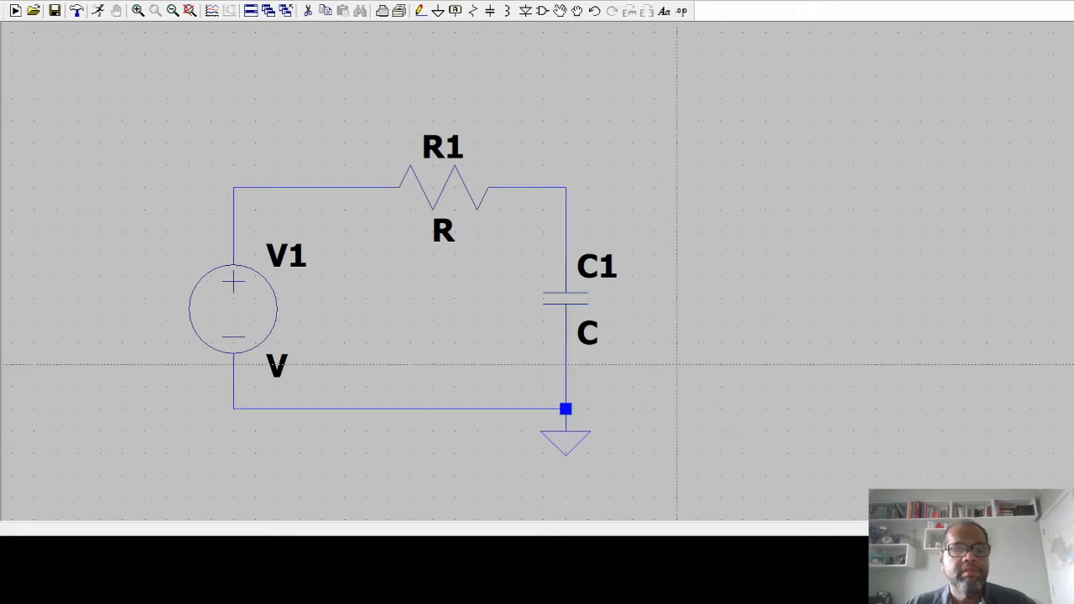
pyautogui.press('Escape')
# Set the component values: capacitor C1 to 1µ, resistor R1 to 10k and source V1's AC amplitude to 10
pyautogui.rightClick(578, 302)
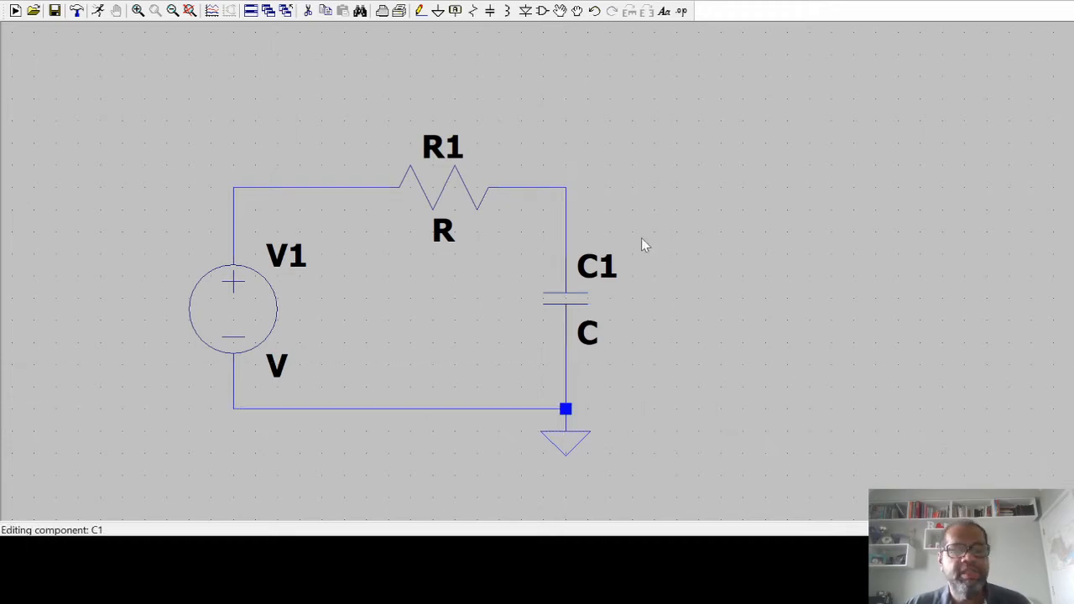
pyautogui.rightClick(458, 193)
pyautogui.rightClick(257, 311)
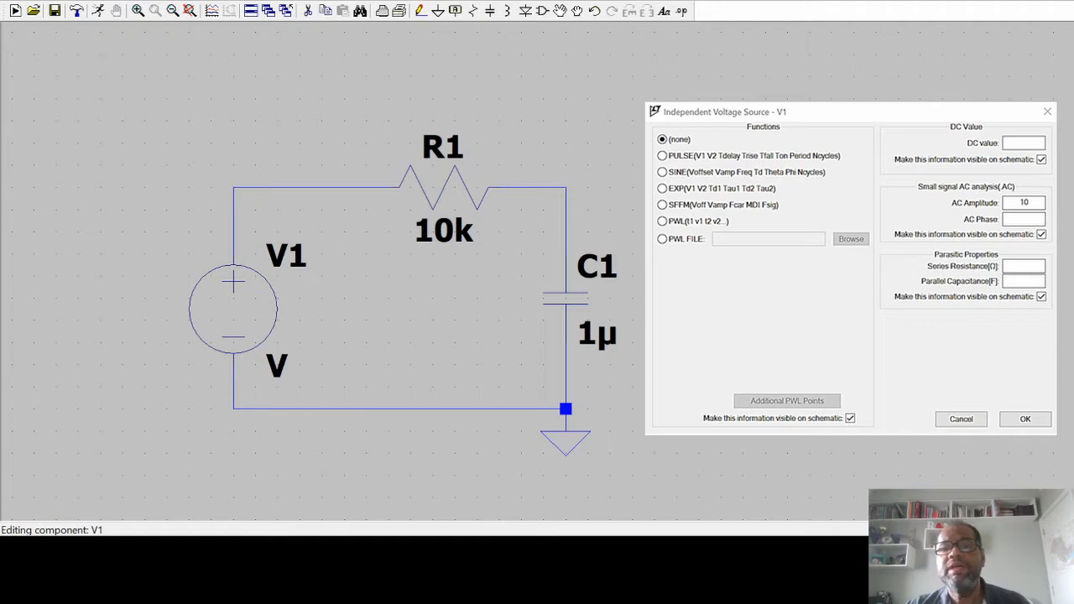
pyautogui.press('Return')
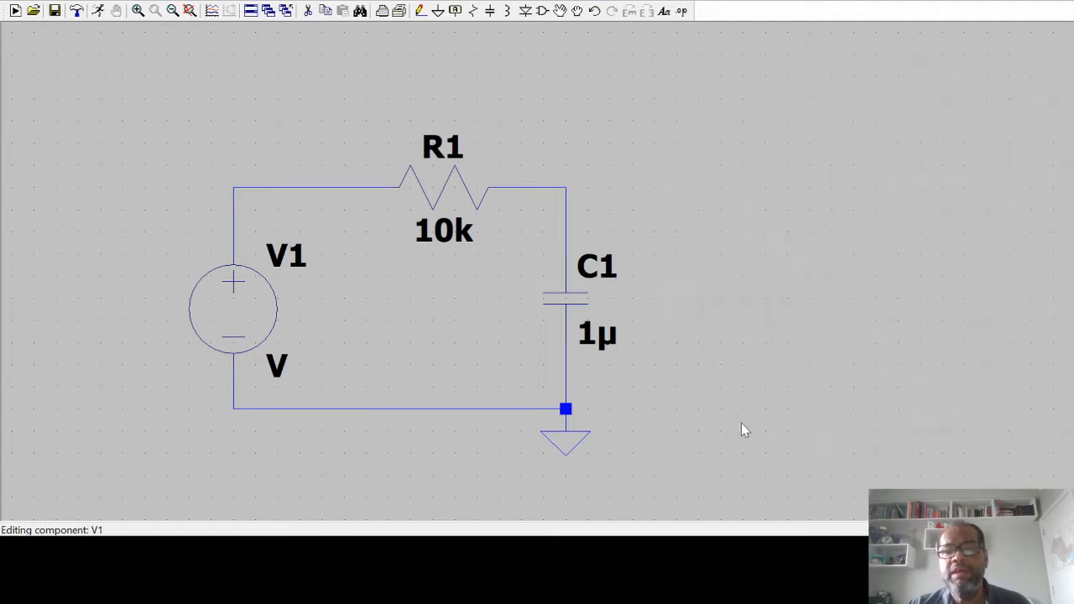
# Move the AC 10 label to the upper left of the voltage source
pyautogui.click(561, 11)
pyautogui.click(307, 400)
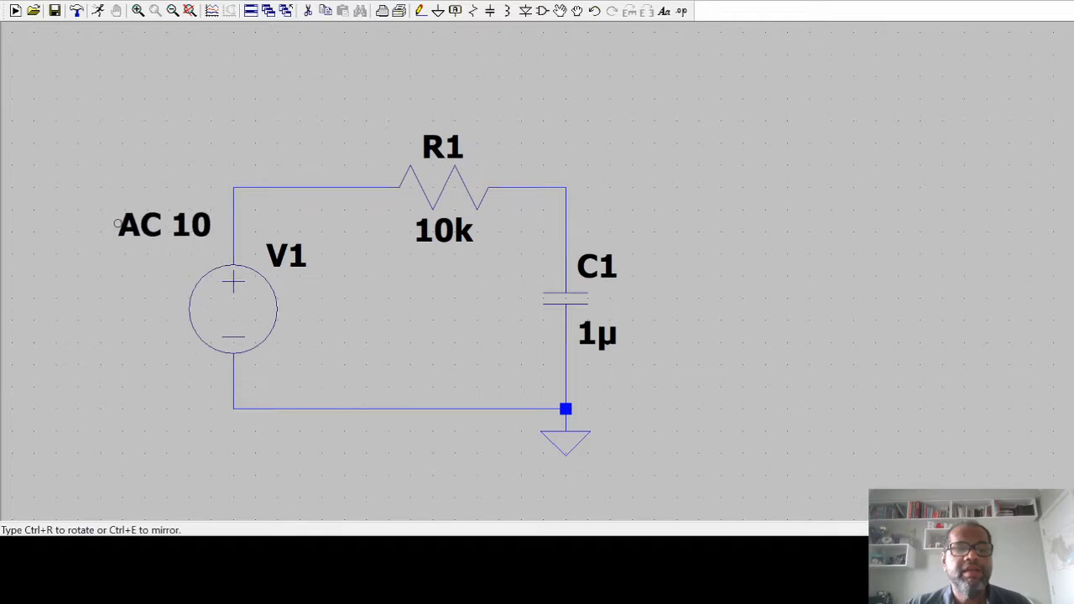
pyautogui.click(128, 241)
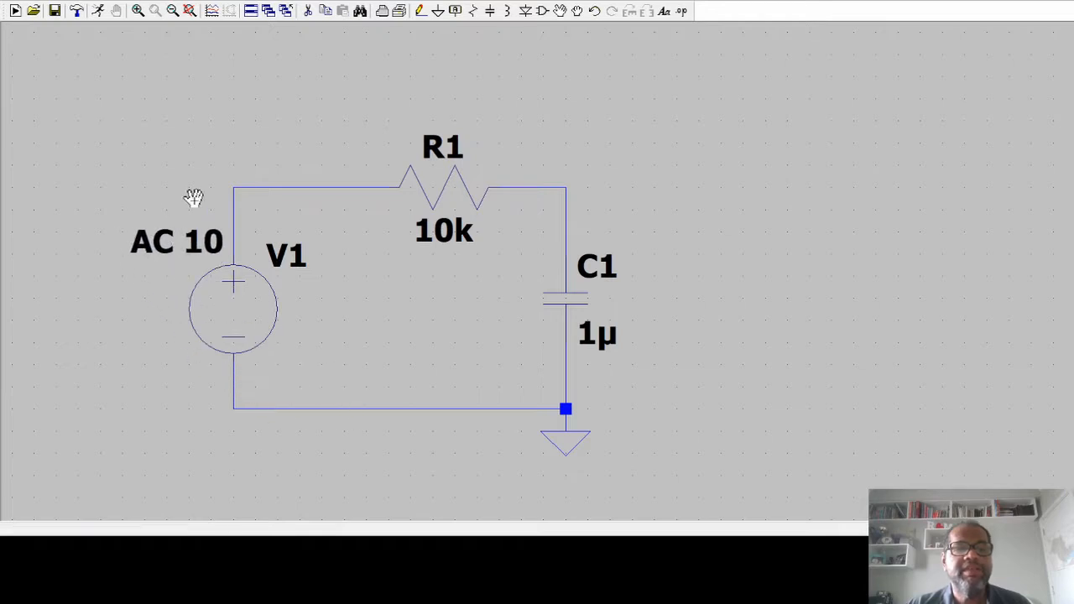
# Run a decade AC analysis with 10000 points per decade from 1 to 10k and plot the voltage between R1 and C1
pyautogui.click(98, 11)
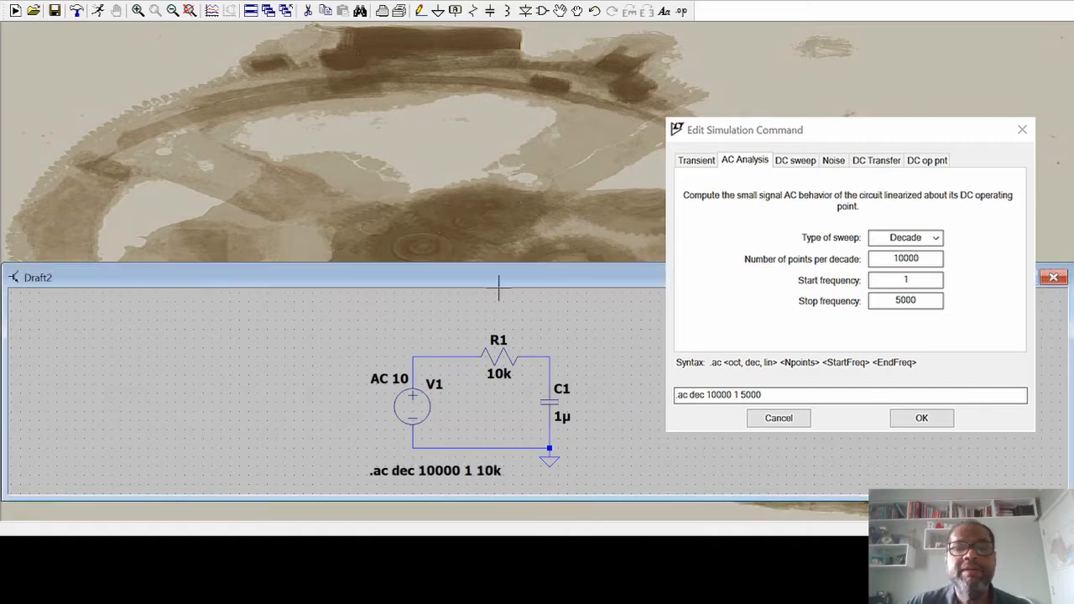
pyautogui.click(96, 12)
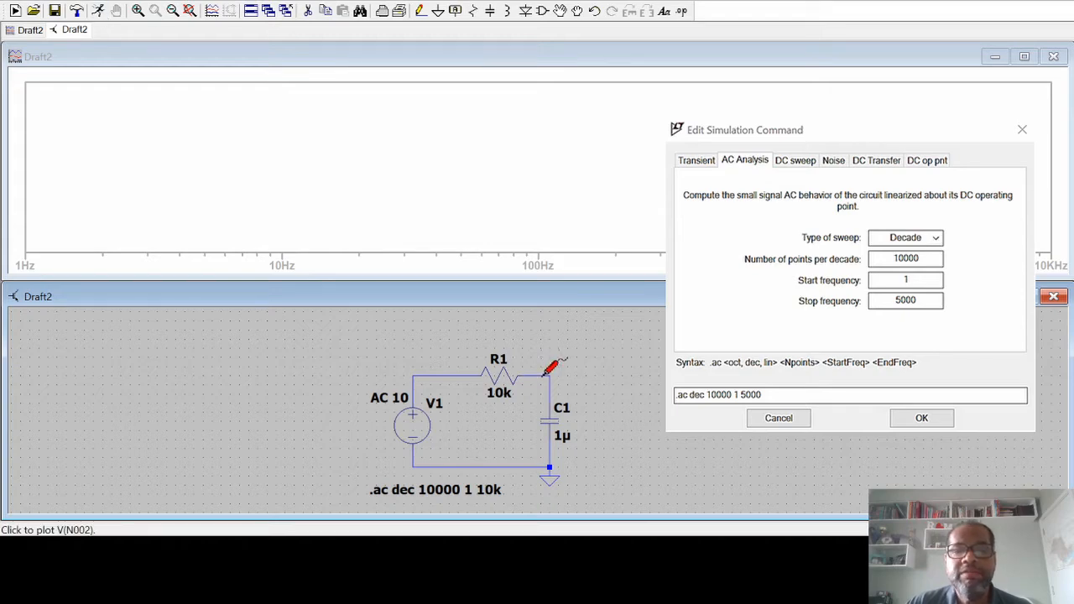
pyautogui.click(551, 371)
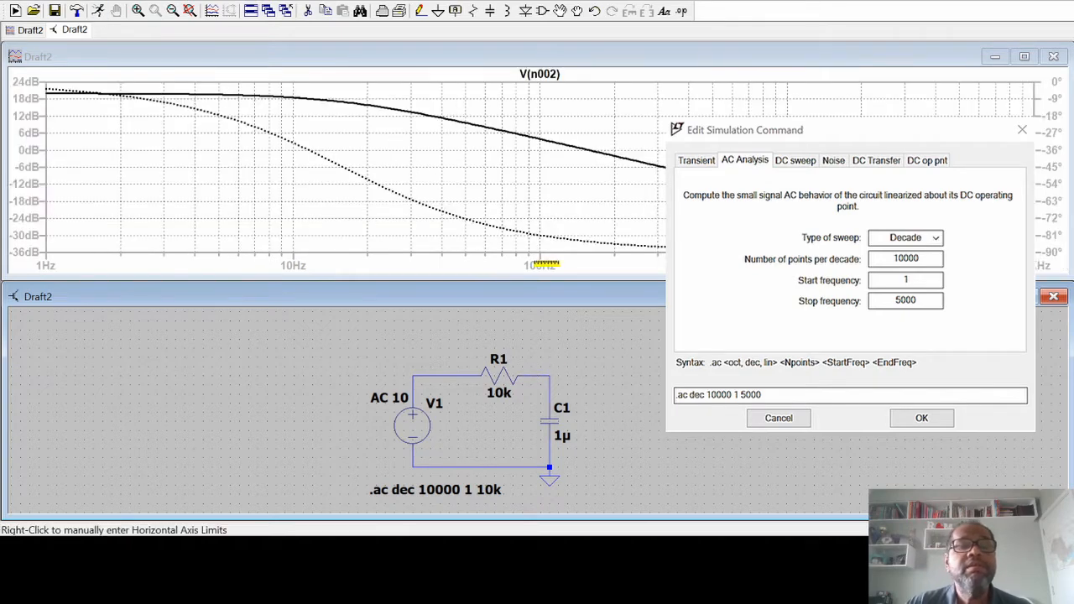
pyautogui.click(350, 193)
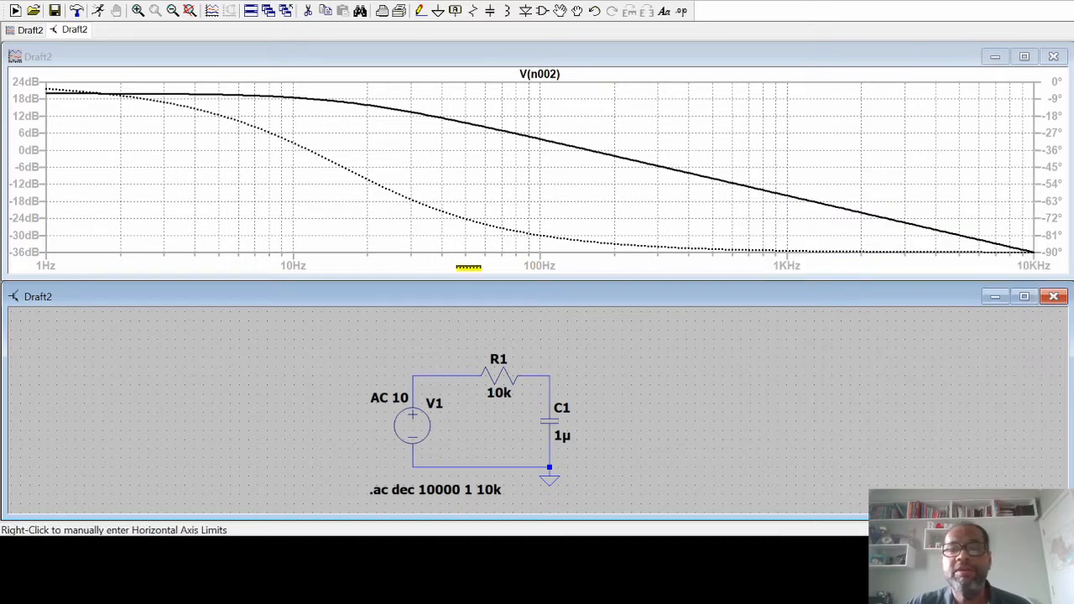
# Change the plotted expression to V(n002)/I(C1) and set the magnitude axis to Cartesian representation without the real component
pyautogui.rightClick(555, 77)
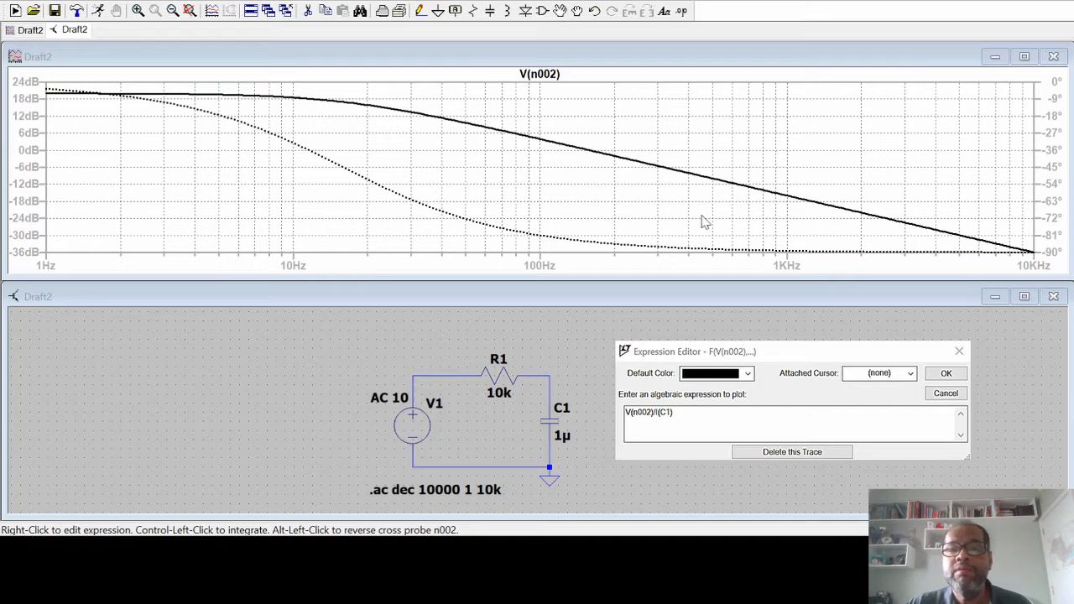
pyautogui.press('Return')
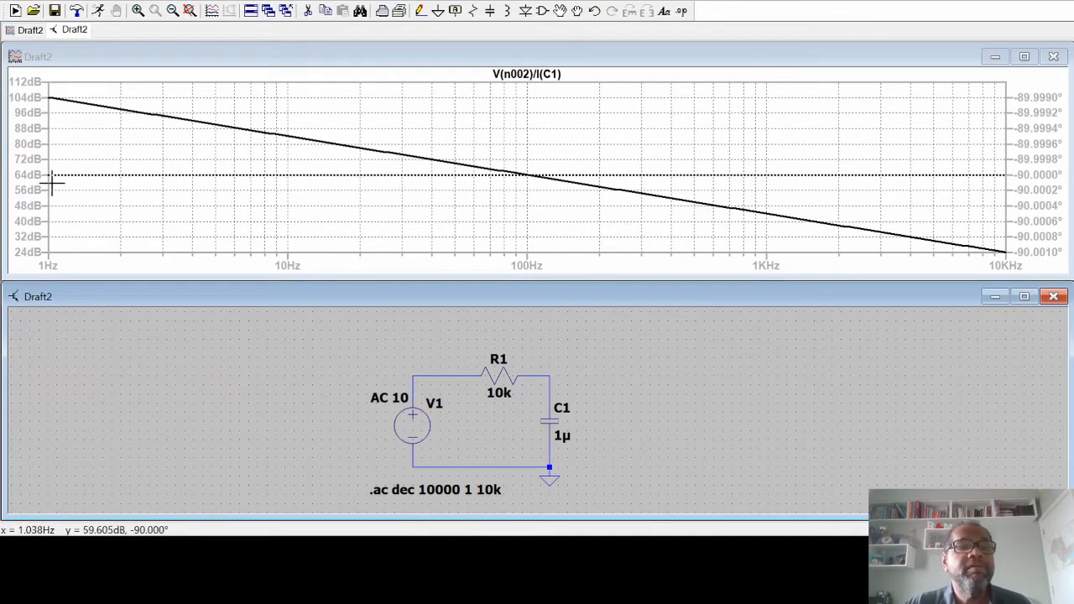
pyautogui.rightClick(26, 188)
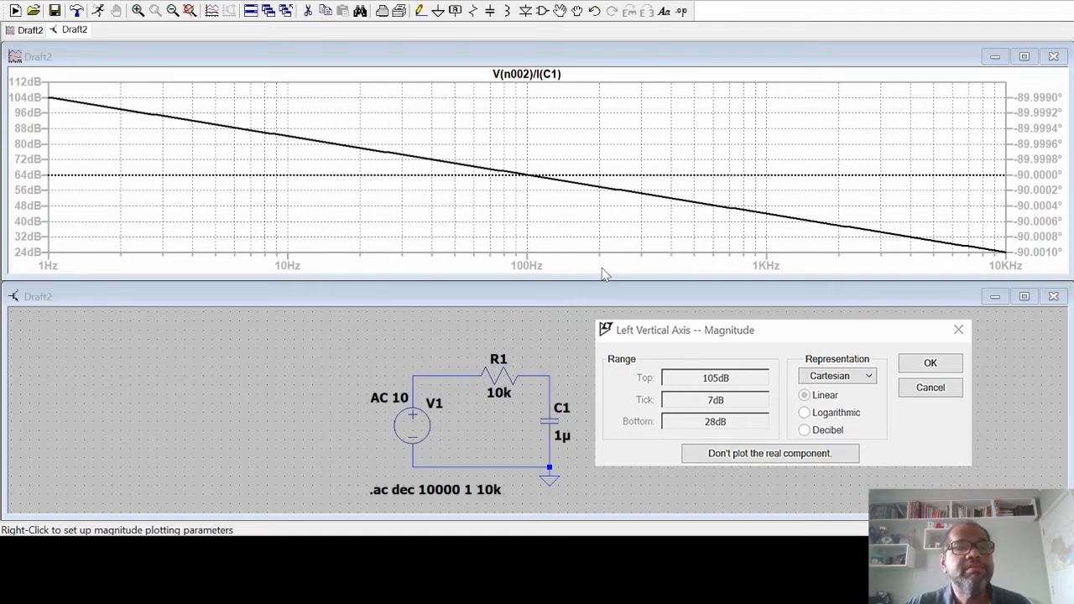
pyautogui.press('Return')
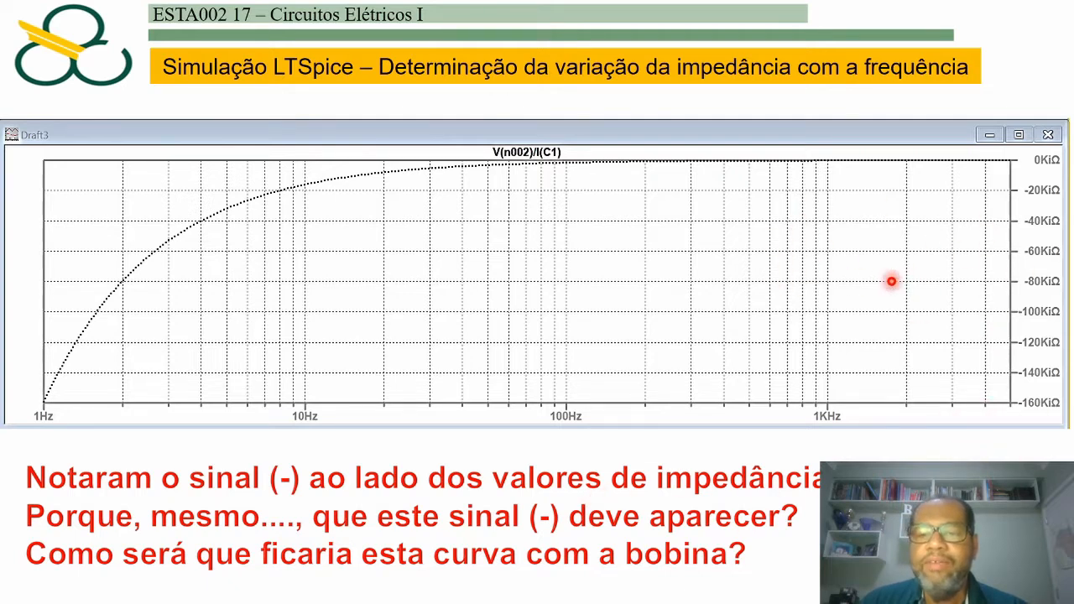
pyautogui.click(702, 370)
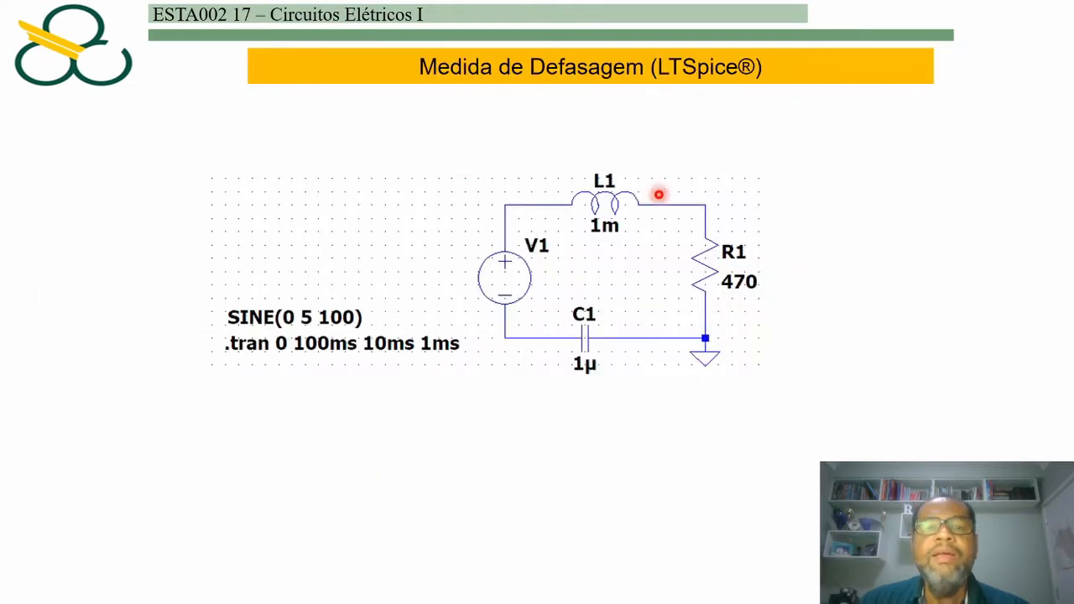
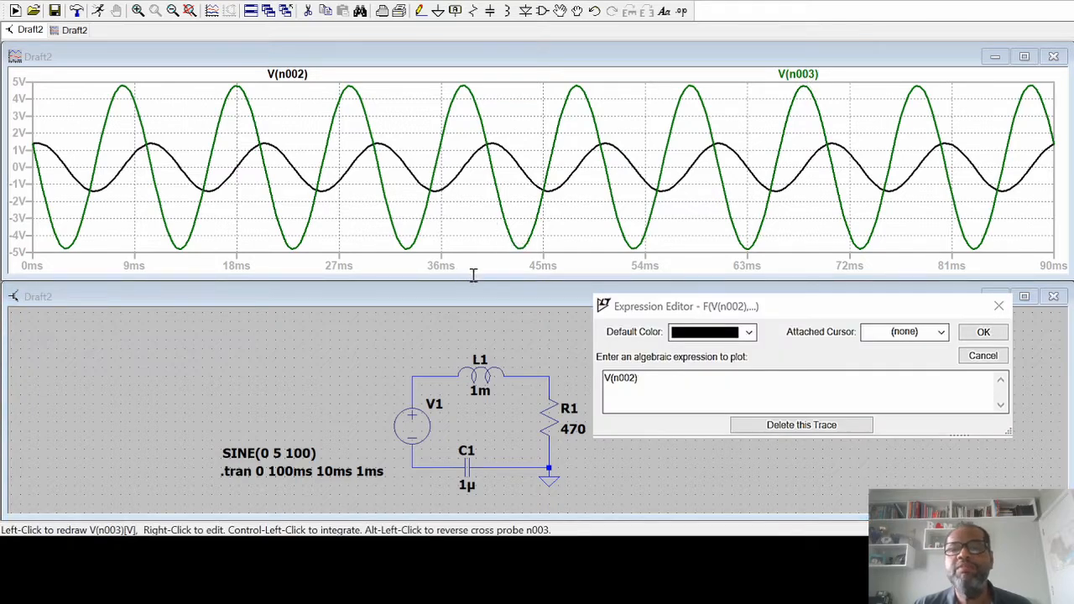
# Recolor the V(n003) trace red and attach both measurement cursors to it
pyautogui.click(730, 223)
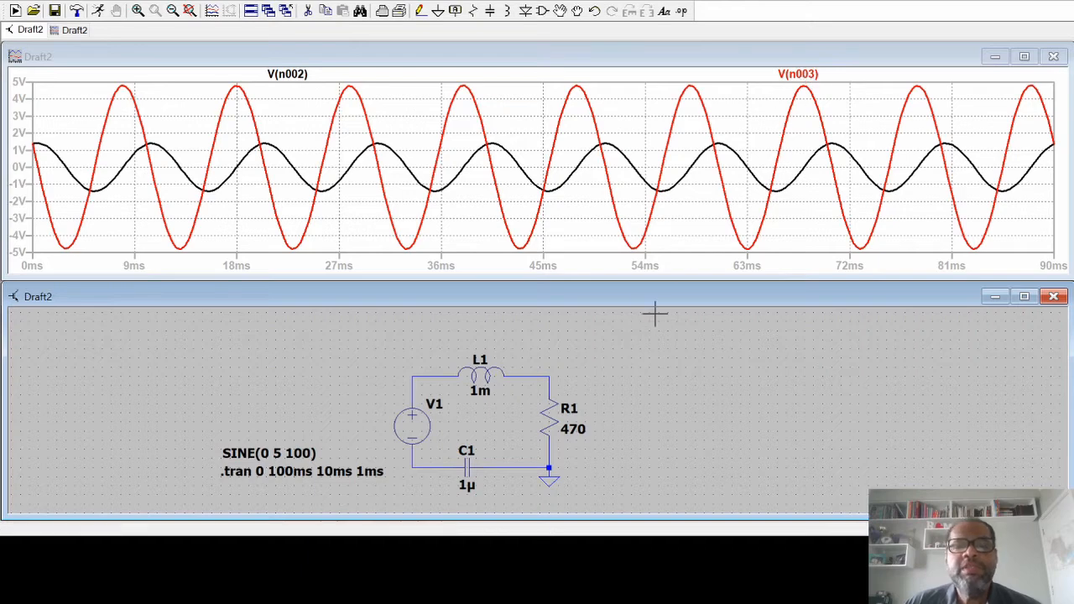
pyautogui.click(821, 77)
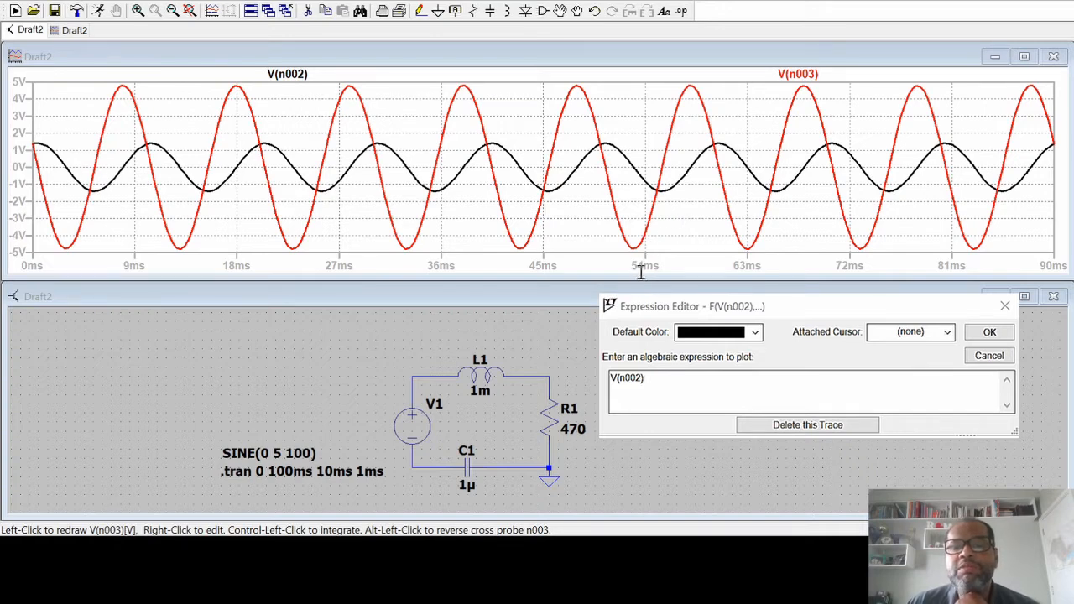
pyautogui.click(712, 224)
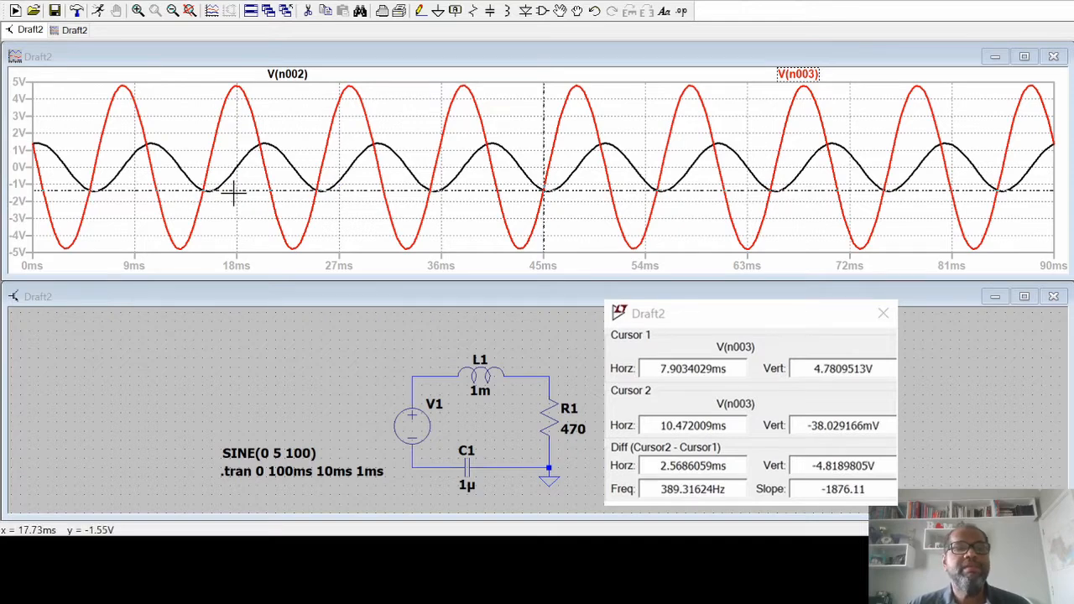
# Position cursor 1 on the first positive peak of the V(n003) trace, at about 8 ms
pyautogui.click(152, 191)
pyautogui.moveTo(152, 191)
pyautogui.mouseDown()
pyautogui.moveTo(211, 192)
pyautogui.moveTo(199, 187)
pyautogui.moveTo(200, 197)
pyautogui.moveTo(216, 172)
pyautogui.moveTo(244, 173)
pyautogui.moveTo(266, 221)
pyautogui.moveTo(300, 245)
pyautogui.moveTo(348, 160)
pyautogui.moveTo(404, 245)
pyautogui.moveTo(462, 173)
pyautogui.moveTo(515, 232)
pyautogui.moveTo(566, 184)
pyautogui.moveTo(437, 232)
pyautogui.moveTo(279, 160)
pyautogui.moveTo(235, 90)
pyautogui.moveTo(163, 140)
pyautogui.moveTo(123, 109)
pyautogui.moveTo(122, 95)
pyautogui.moveTo(137, 101)
pyautogui.moveTo(142, 110)
pyautogui.moveTo(130, 96)
pyautogui.moveTo(157, 134)
pyautogui.moveTo(125, 74)
pyautogui.moveTo(134, 96)
pyautogui.moveTo(240, 168)
pyautogui.mouseUp()
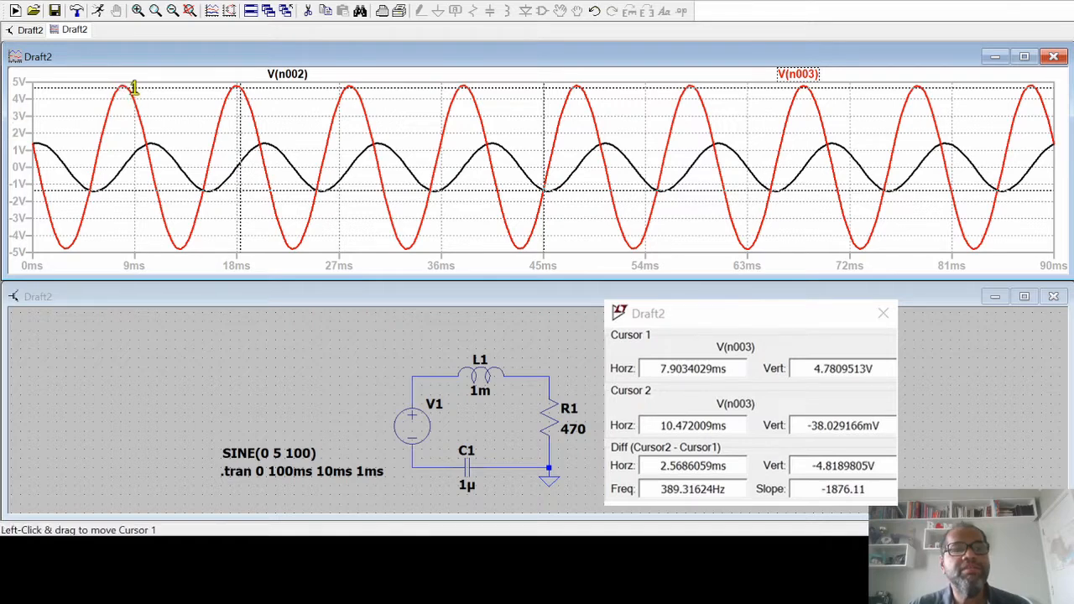
pyautogui.moveTo(134, 88); pyautogui.dragTo(126, 93)
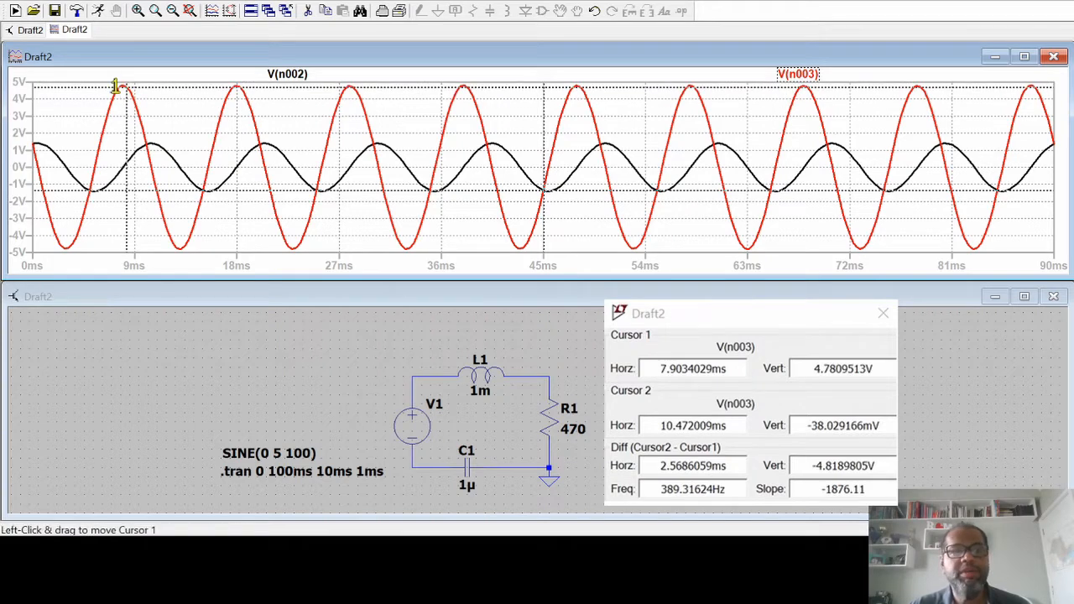
pyautogui.moveTo(125, 87); pyautogui.dragTo(123, 82)
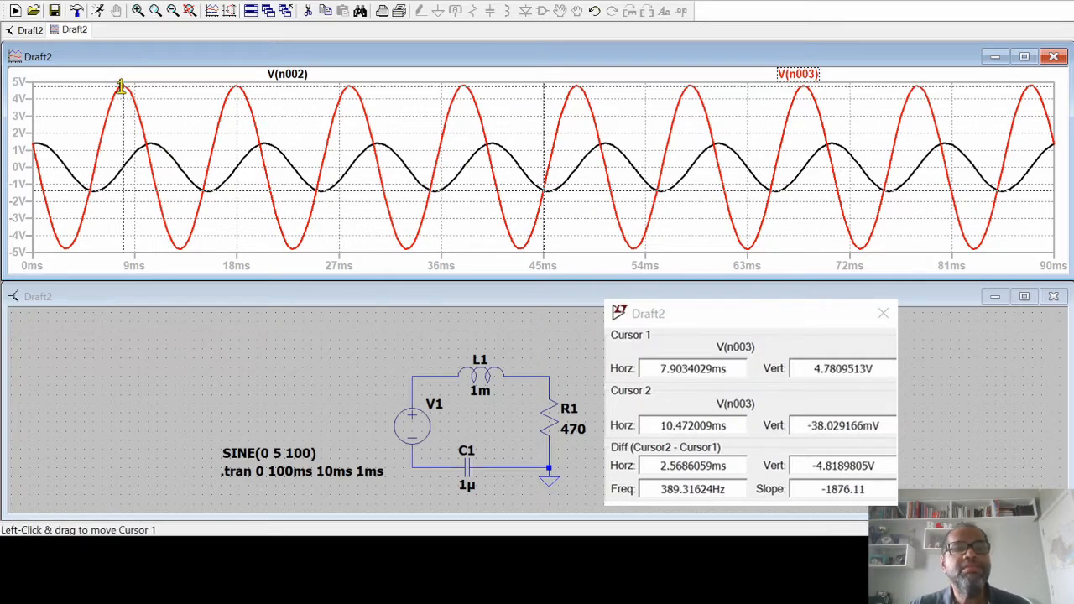
pyautogui.moveTo(122, 85); pyautogui.dragTo(122, 83)
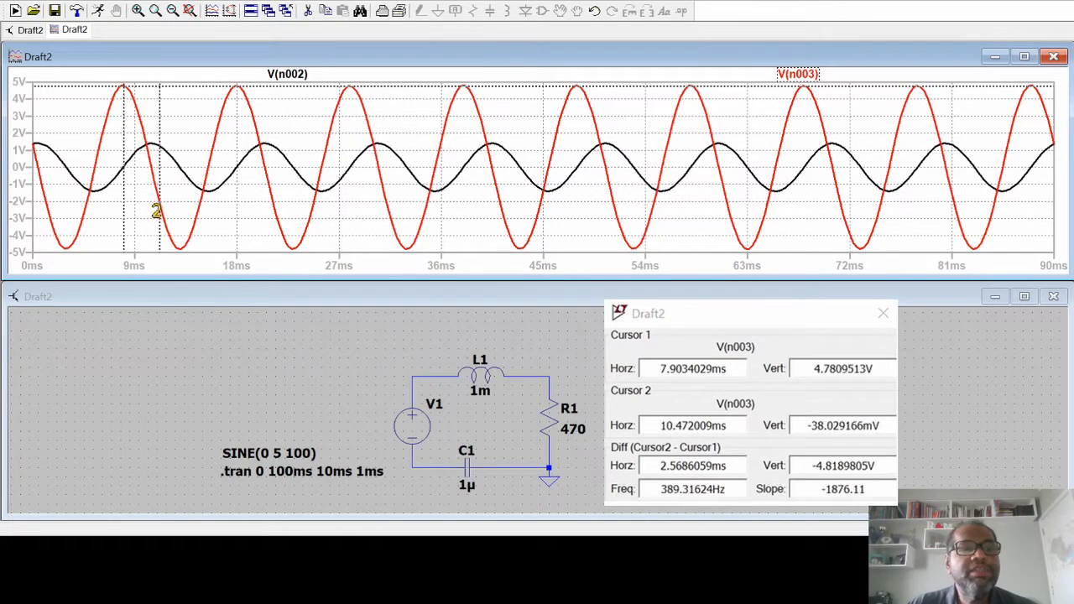
# Position cursor 2 on V(n003) at the time of the next V(n002) peak, about 10.5 ms, to measure the phase delay
pyautogui.moveTo(136, 184)
pyautogui.mouseDown()
pyautogui.moveTo(186, 282)
pyautogui.moveTo(139, 149)
pyautogui.moveTo(153, 223)
pyautogui.moveTo(151, 175)
pyautogui.mouseUp()
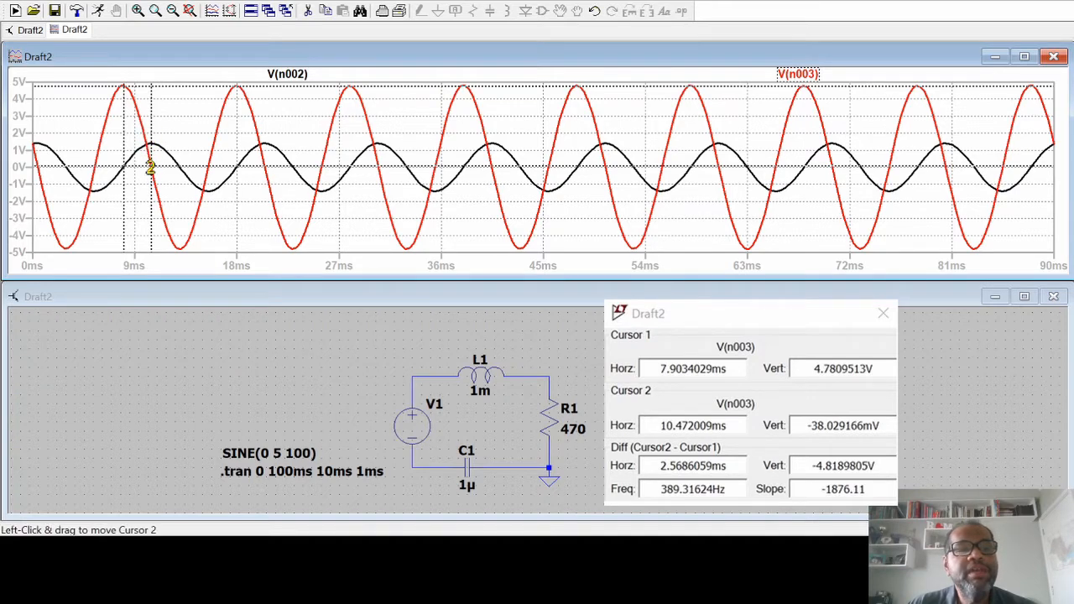
pyautogui.moveTo(149, 169); pyautogui.dragTo(152, 170)
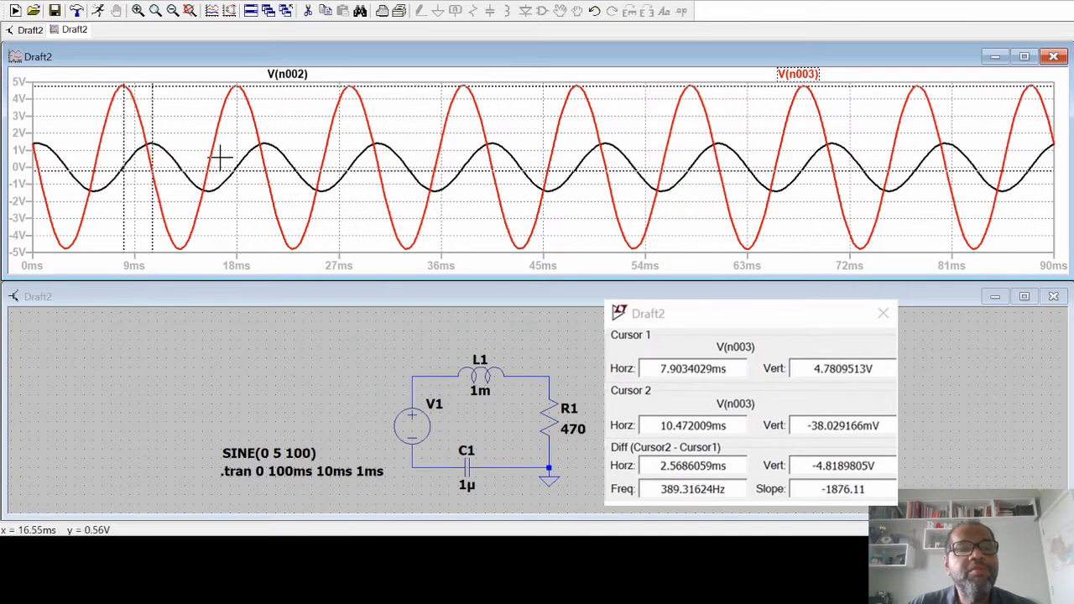
pyautogui.moveTo(228, 171)
pyautogui.mouseDown()
pyautogui.moveTo(240, 142)
pyautogui.moveTo(263, 226)
pyautogui.moveTo(252, 168)
pyautogui.moveTo(230, 139)
pyautogui.moveTo(197, 204)
pyautogui.moveTo(144, 202)
pyautogui.moveTo(144, 169)
pyautogui.moveTo(152, 227)
pyautogui.moveTo(152, 206)
pyautogui.moveTo(163, 233)
pyautogui.moveTo(151, 154)
pyautogui.moveTo(151, 174)
pyautogui.mouseUp()
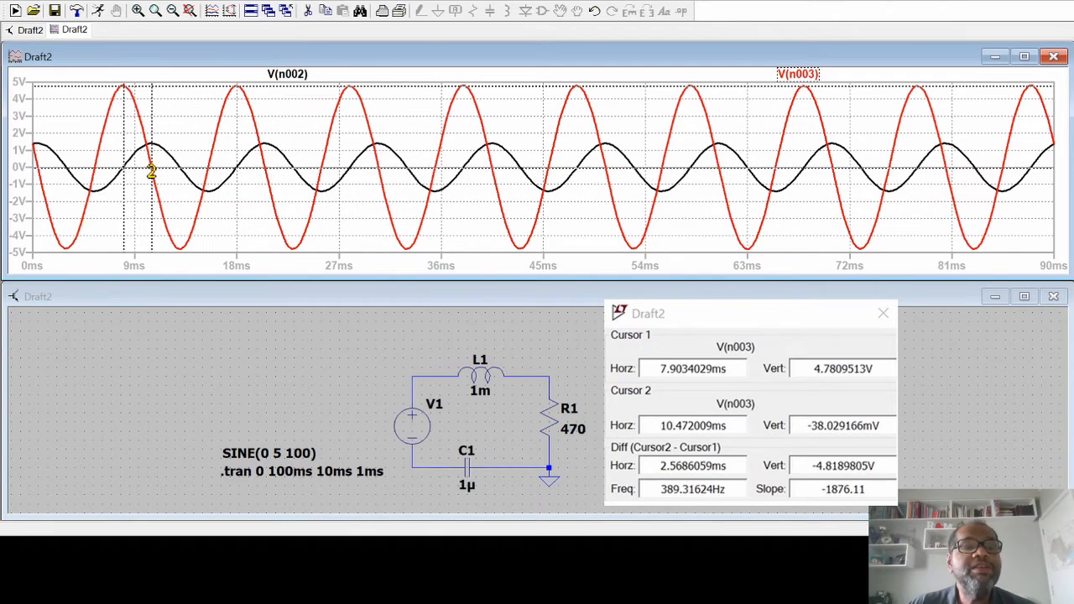
pyautogui.moveTo(151, 171); pyautogui.dragTo(150, 161)
pyautogui.moveTo(153, 171); pyautogui.dragTo(151, 168)
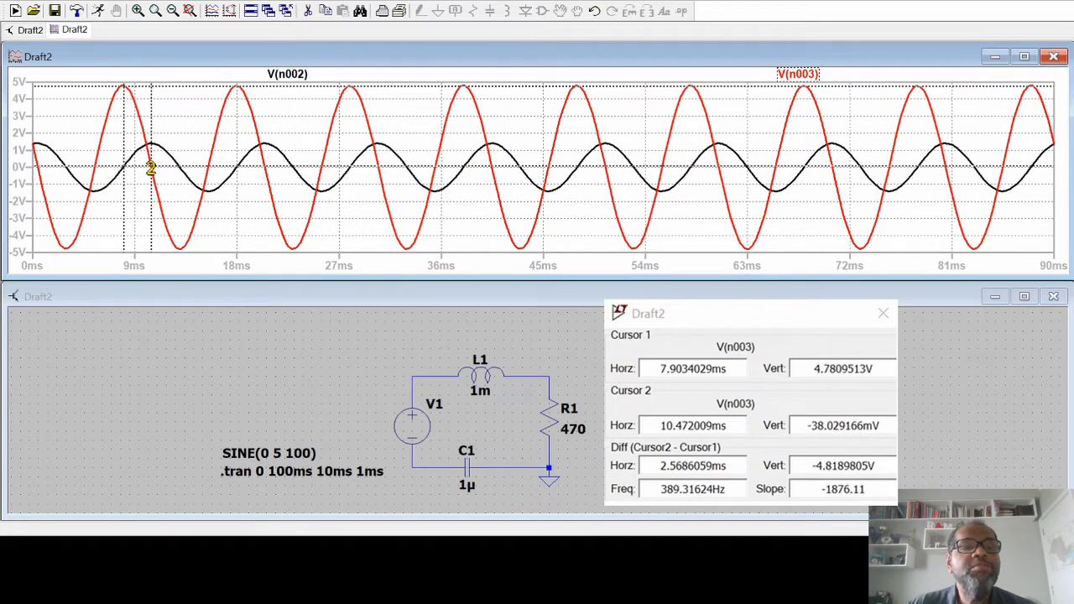
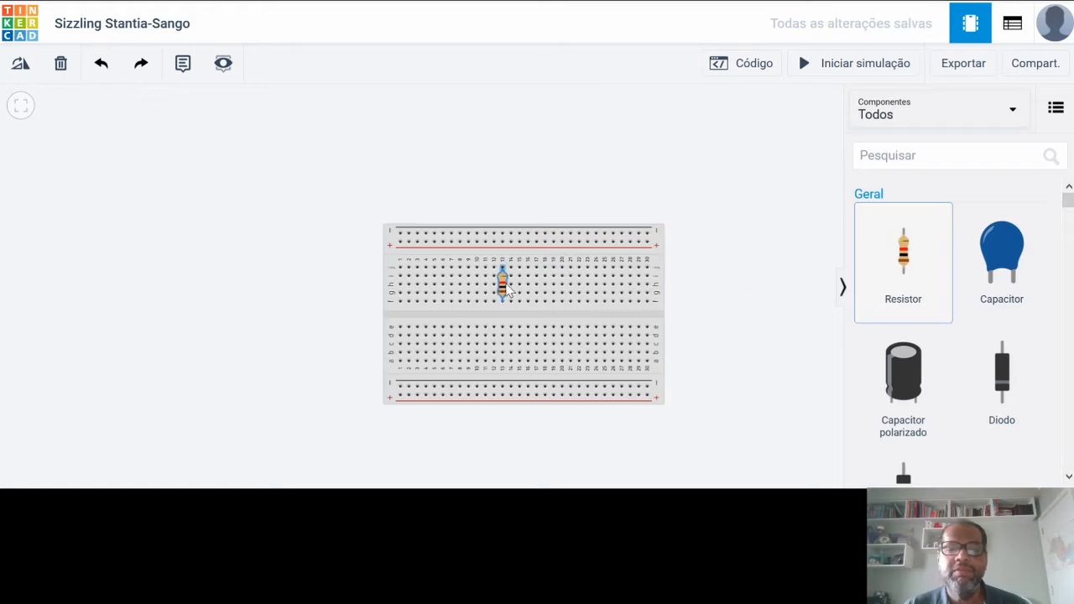
# Rotate the resistor to lie horizontally in row h around columns 8 to 12, and place a capacitor at columns 17 and 18
pyautogui.click(22, 67)
pyautogui.click(21, 67)
pyautogui.click(22, 67)
pyautogui.moveTo(509, 290); pyautogui.dragTo(485, 291)
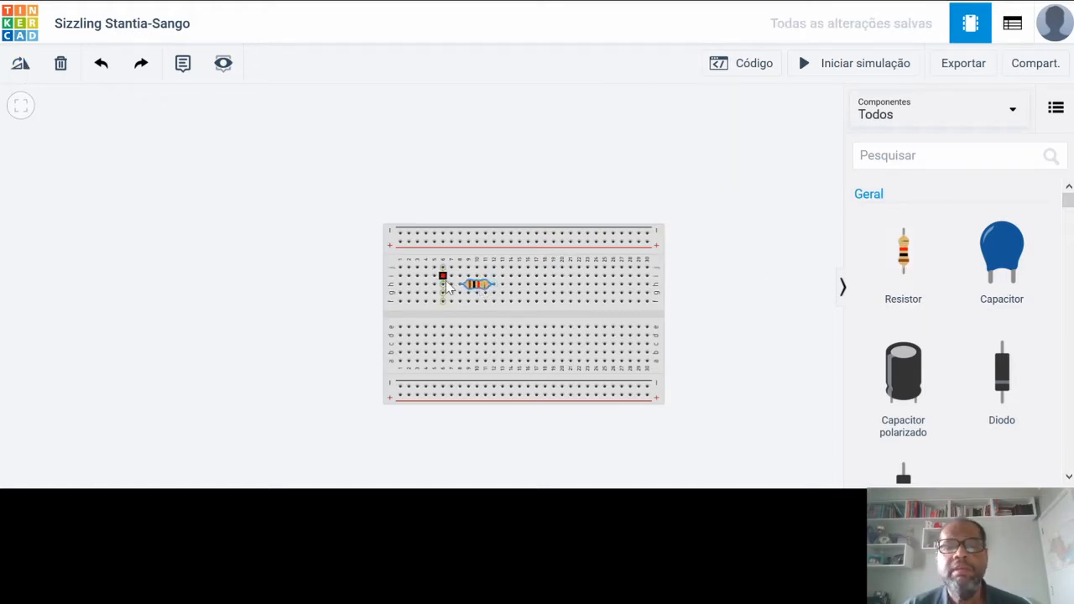
pyautogui.scroll(-1, 927, 338)
pyautogui.scroll(1, 943, 372)
pyautogui.click(1002, 251)
pyautogui.click(541, 271)
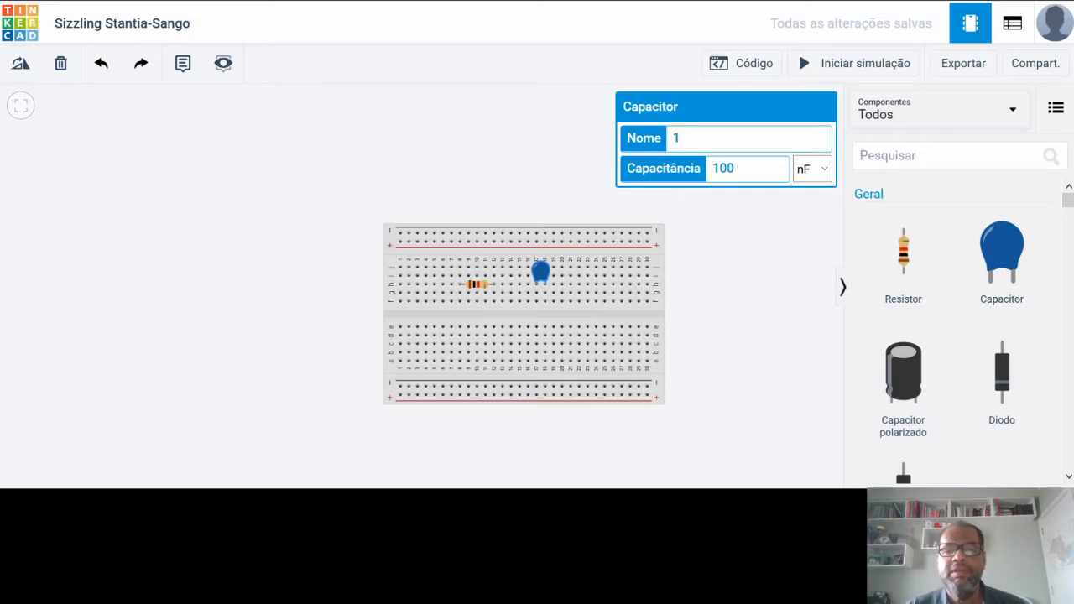
# Set the resistor's resistance to 470 Ω
pyautogui.click(476, 285)
pyautogui.doubleClick(750, 173)
pyautogui.write('470')
pyautogui.click(826, 173)
pyautogui.click(810, 235)
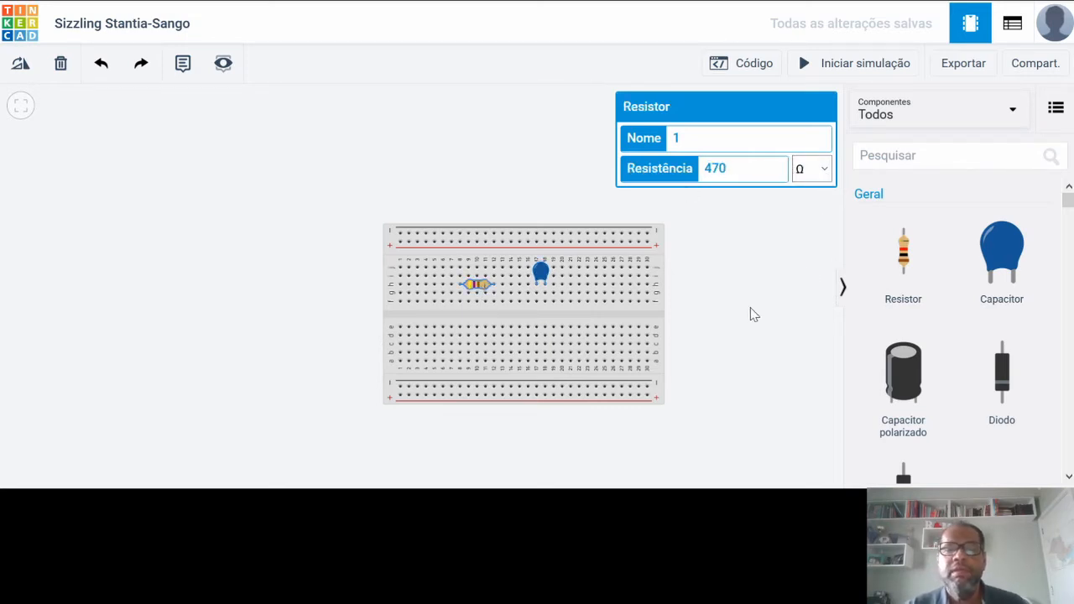
# Set the capacitor's capacitance to 1 and change its unit
pyautogui.click(539, 273)
pyautogui.doubleClick(712, 168)
pyautogui.write('1')
pyautogui.click(811, 169)
pyautogui.click(815, 238)
pyautogui.click(763, 361)
# Place an inductor on the breadboard, just beyond the capacitor on the side away from the resistor
pyautogui.scroll(-2, 948, 336)
pyautogui.moveTo(1001, 343); pyautogui.dragTo(588, 286)
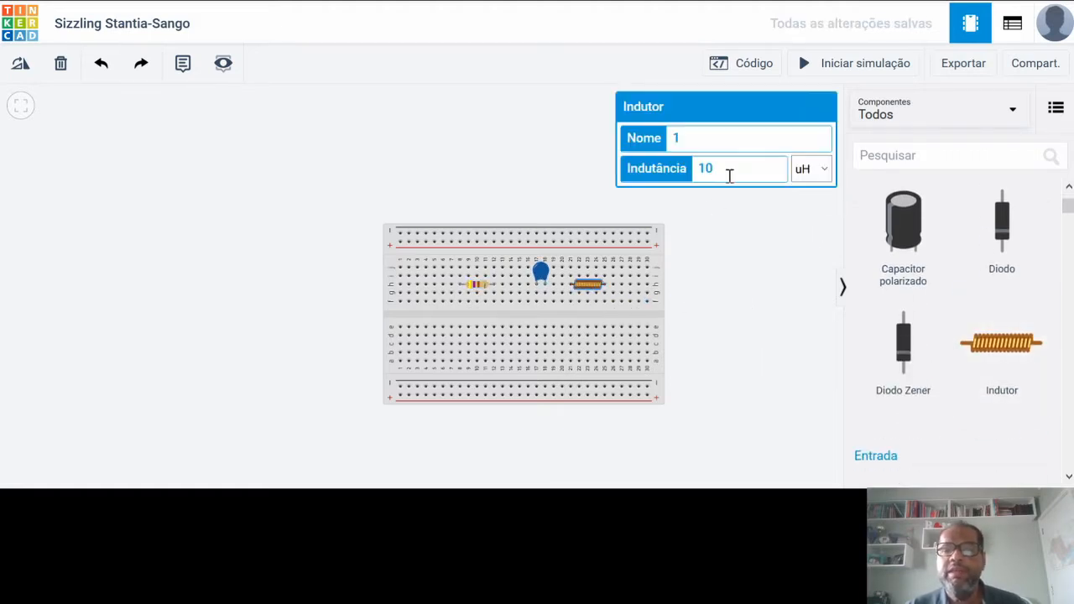
pyautogui.click(763, 293)
# Add a power supply and two oscilloscopes to the workspace above the breadboard
pyautogui.scroll(-5, 926, 339)
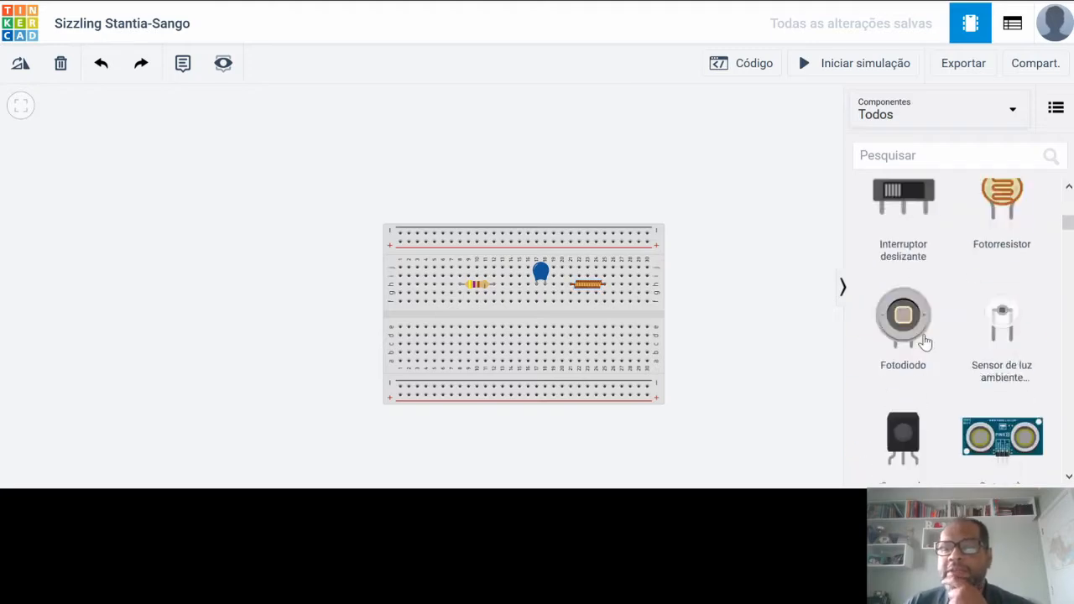
pyautogui.scroll(-10, 926, 340)
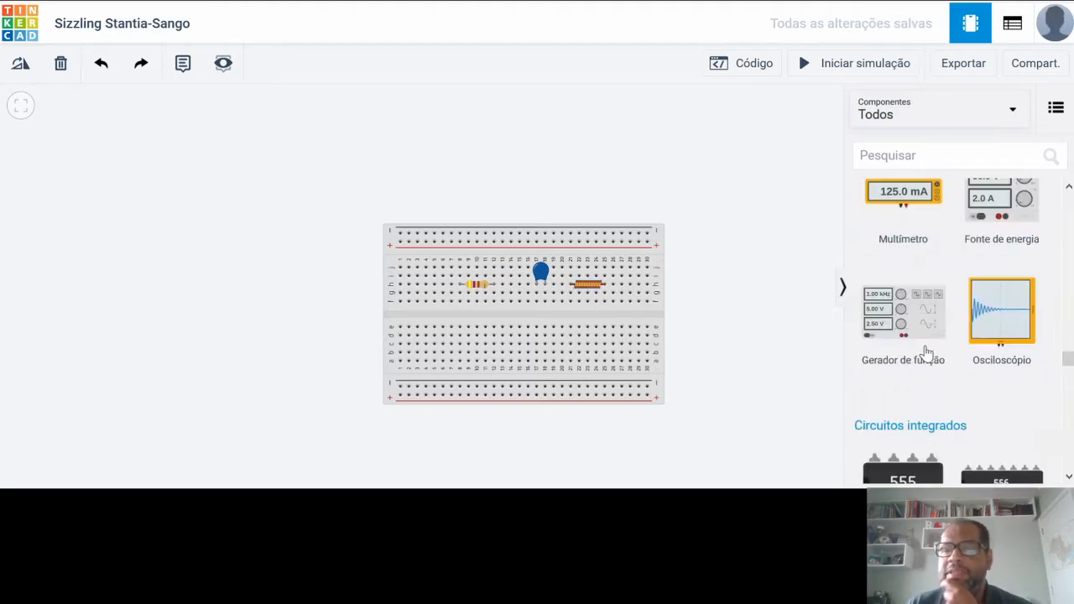
pyautogui.moveTo(1001, 268); pyautogui.dragTo(309, 158)
pyautogui.moveTo(1002, 386); pyautogui.dragTo(457, 206)
pyautogui.moveTo(995, 384); pyautogui.dragTo(614, 210)
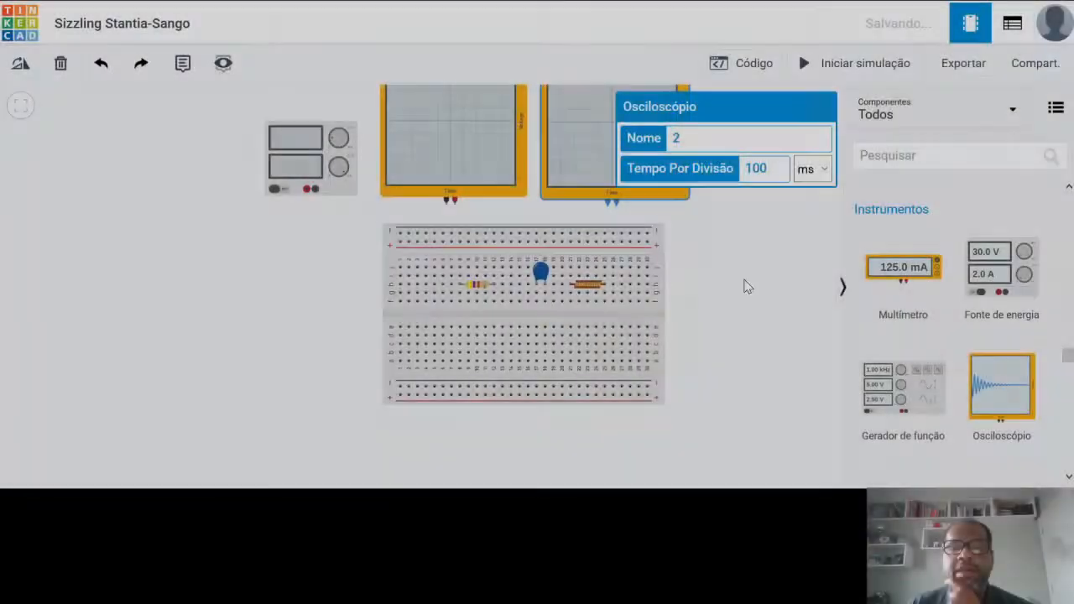
pyautogui.scroll(2, 744, 283)
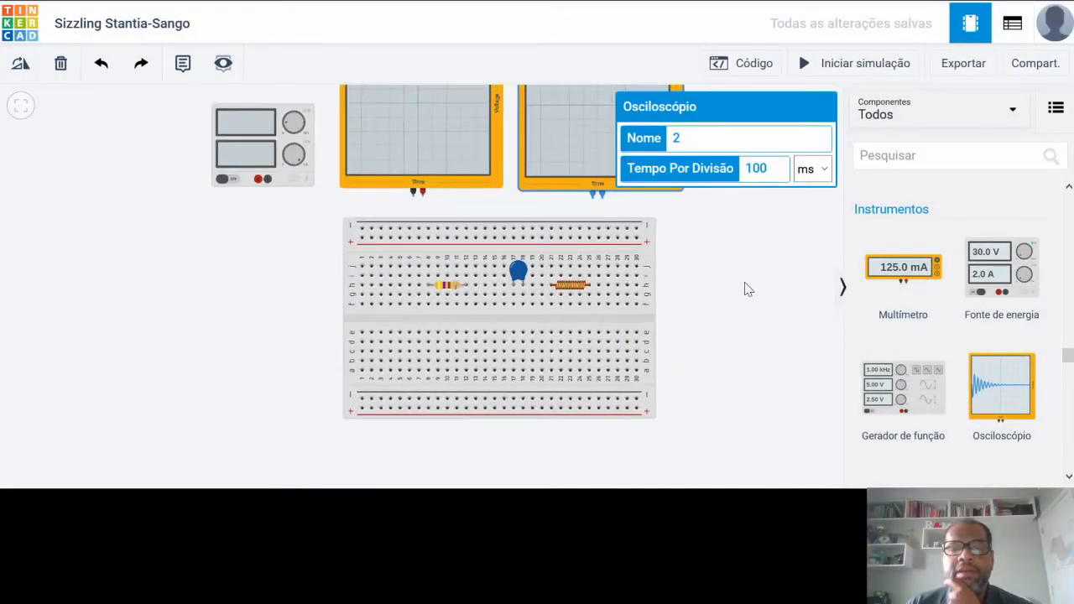
pyautogui.scroll(-3, 744, 283)
pyautogui.moveTo(804, 247); pyautogui.dragTo(773, 298)
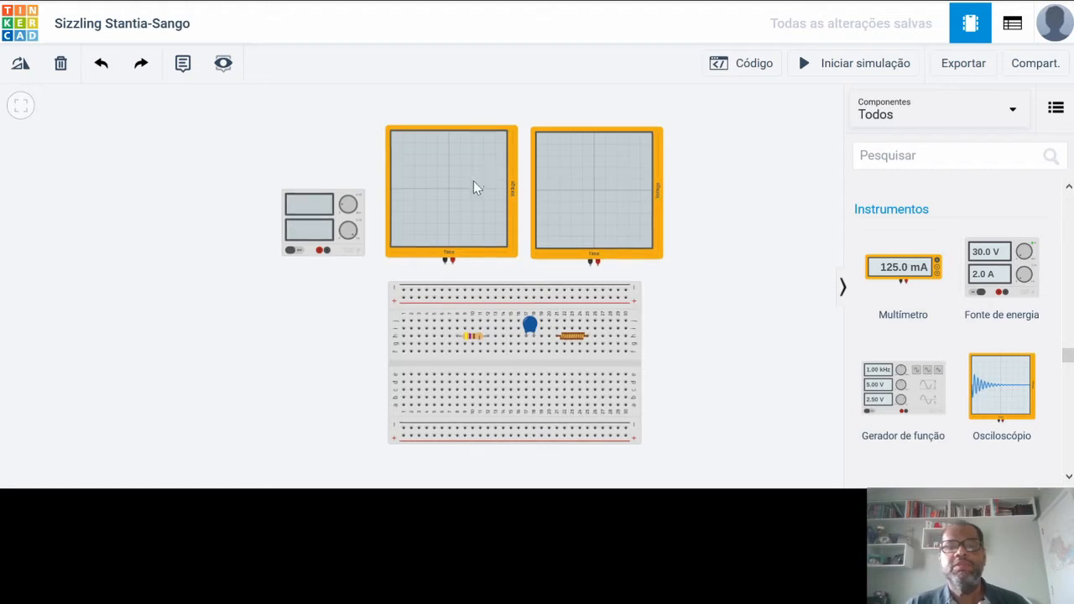
# Move the two oscilloscopes so they sit edge to edge and level with each other above the breadboard
pyautogui.click(495, 190)
pyautogui.moveTo(496, 191); pyautogui.dragTo(495, 190)
pyautogui.click(585, 203)
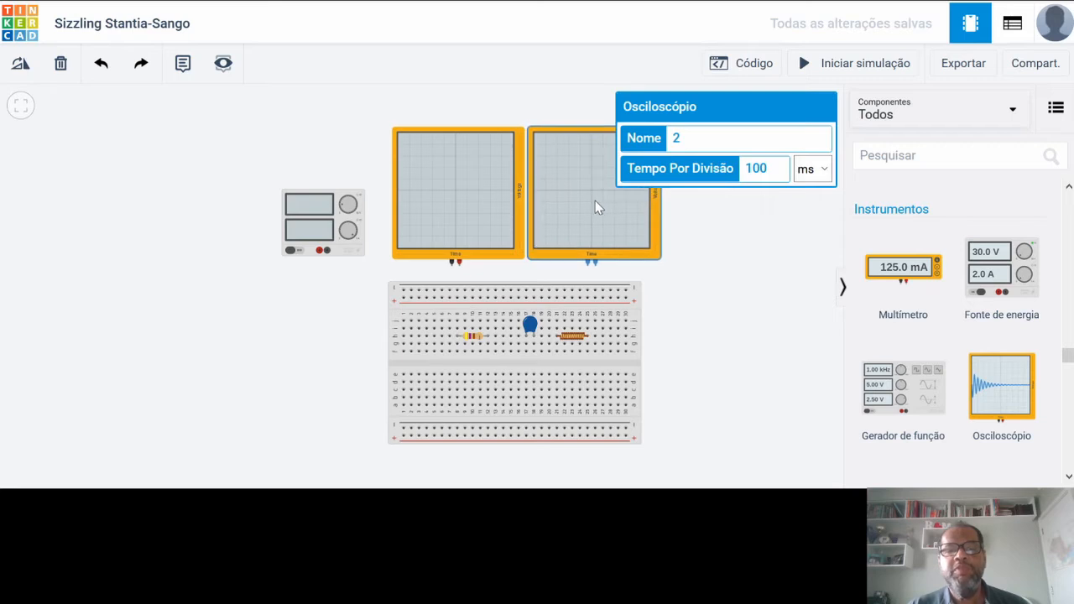
pyautogui.click(752, 302)
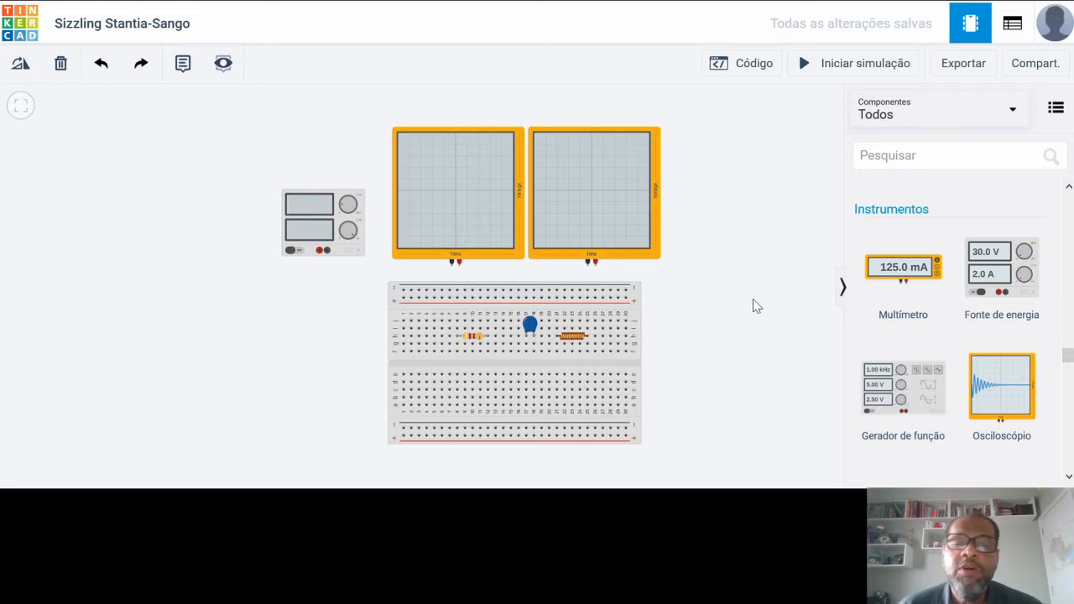
pyautogui.click(561, 181)
pyautogui.moveTo(560, 177); pyautogui.dragTo(556, 178)
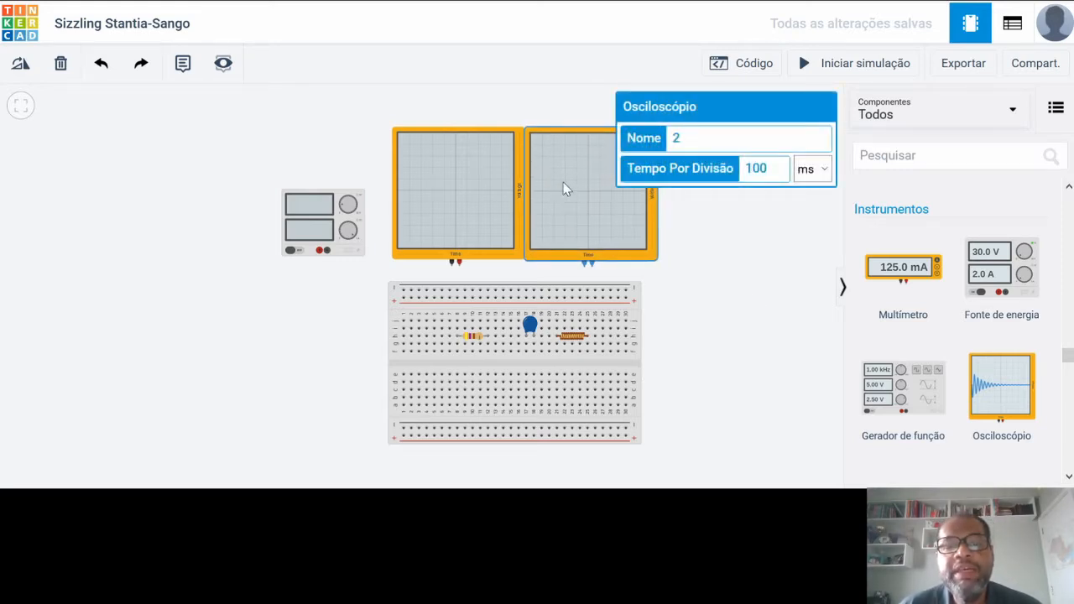
pyautogui.click(645, 289)
pyautogui.click(553, 204)
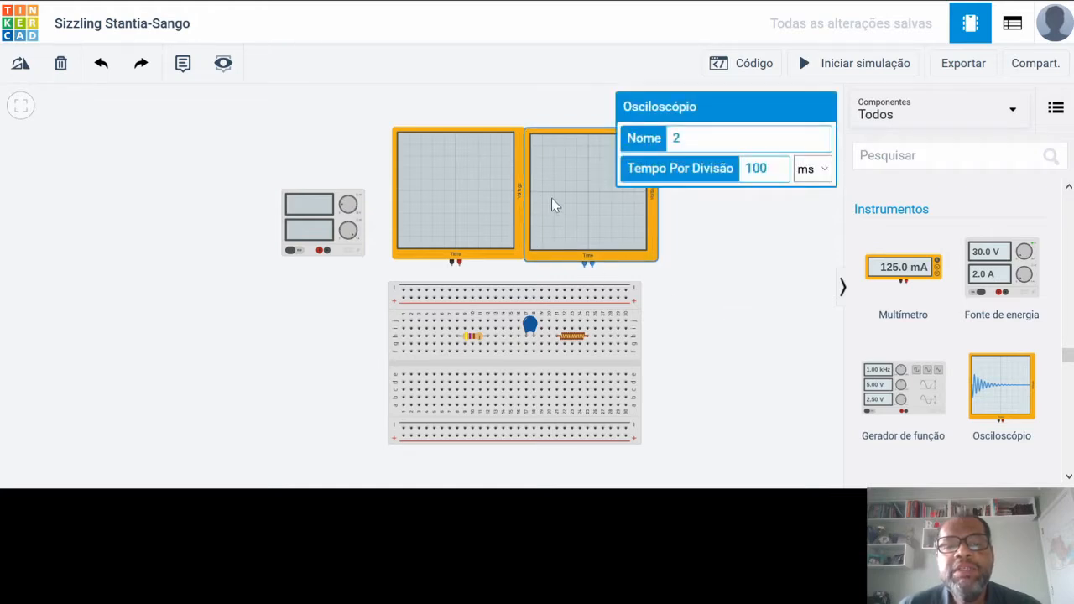
pyautogui.click(705, 311)
pyautogui.moveTo(569, 180); pyautogui.dragTo(570, 178)
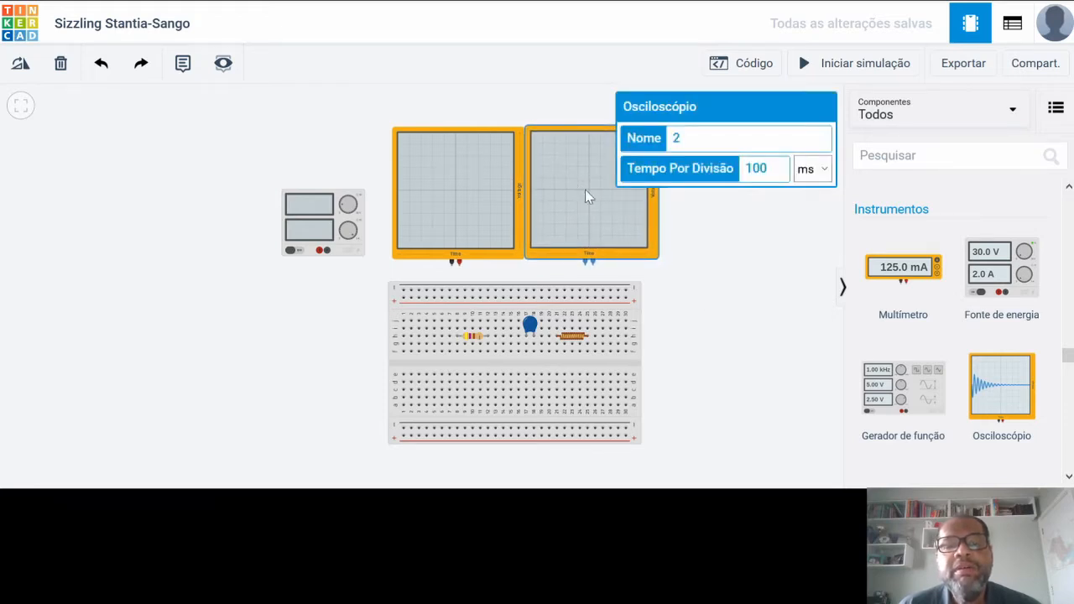
pyautogui.click(703, 324)
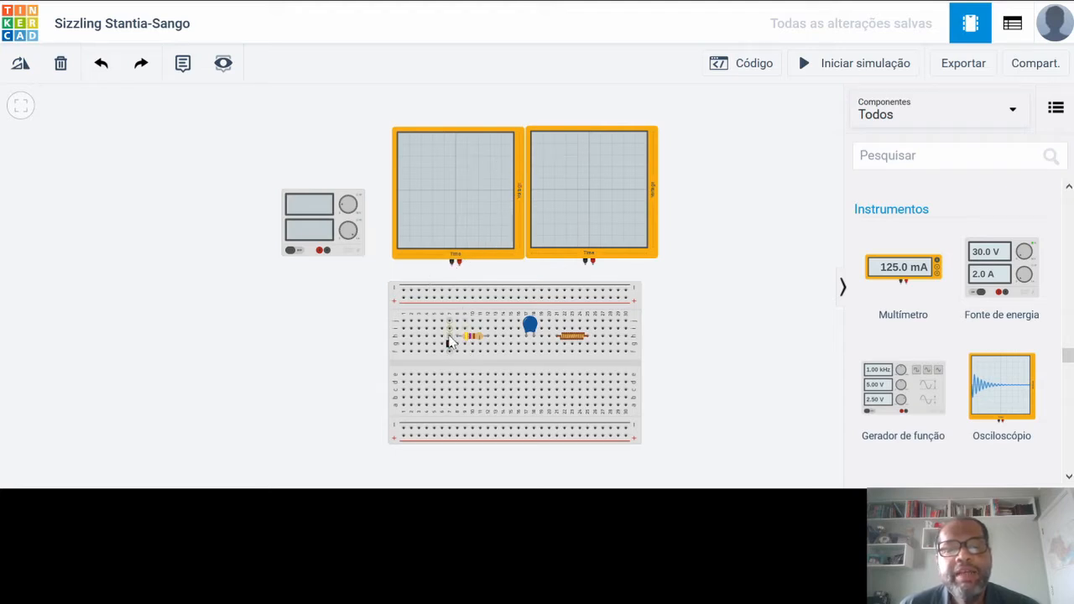
# Wire the first oscilloscope's negative terminal to the resistor's outer lead and the second oscilloscope's negative terminal to the inductor's near lead
pyautogui.click(452, 263)
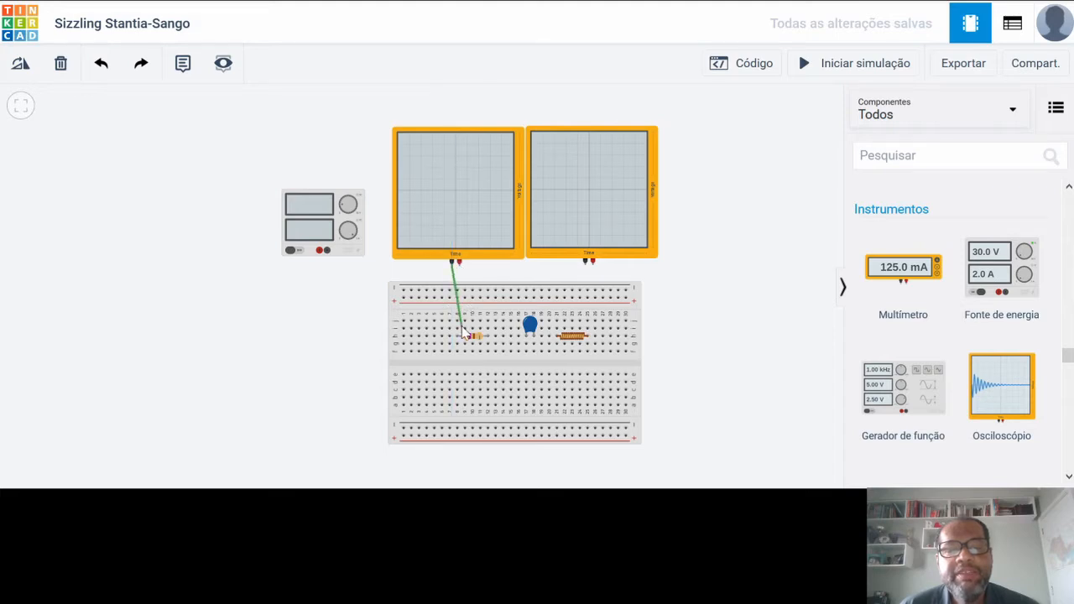
pyautogui.click(458, 329)
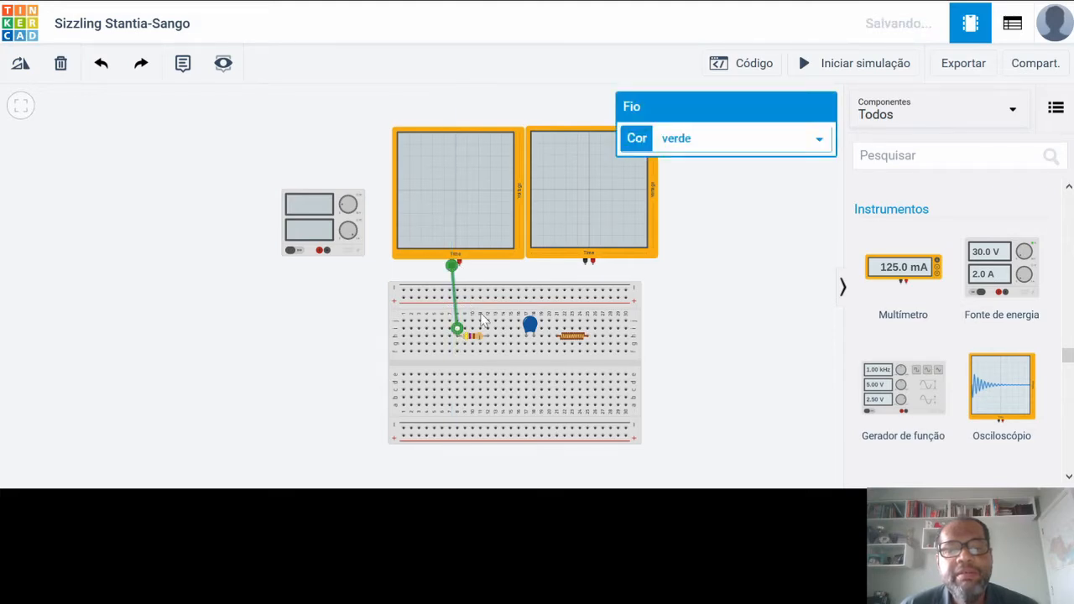
pyautogui.click(551, 278)
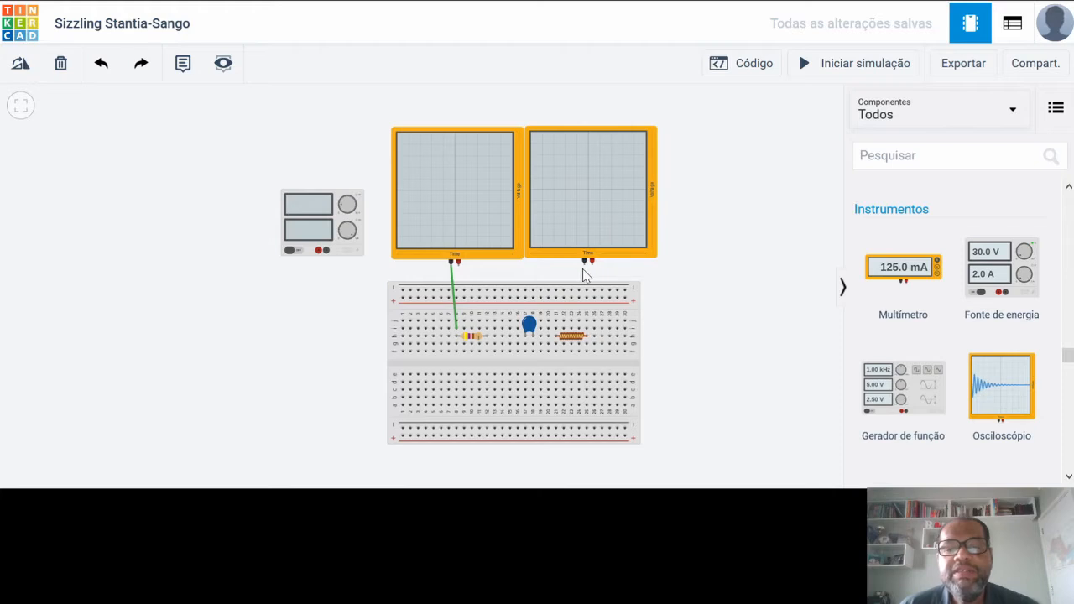
pyautogui.click(584, 264)
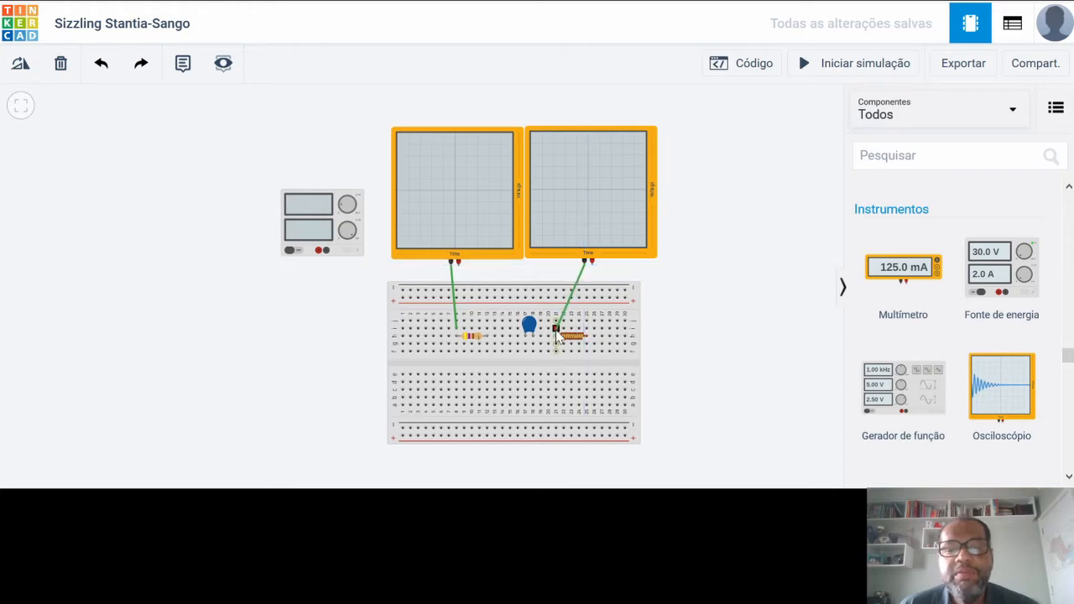
pyautogui.click(557, 329)
pyautogui.click(711, 305)
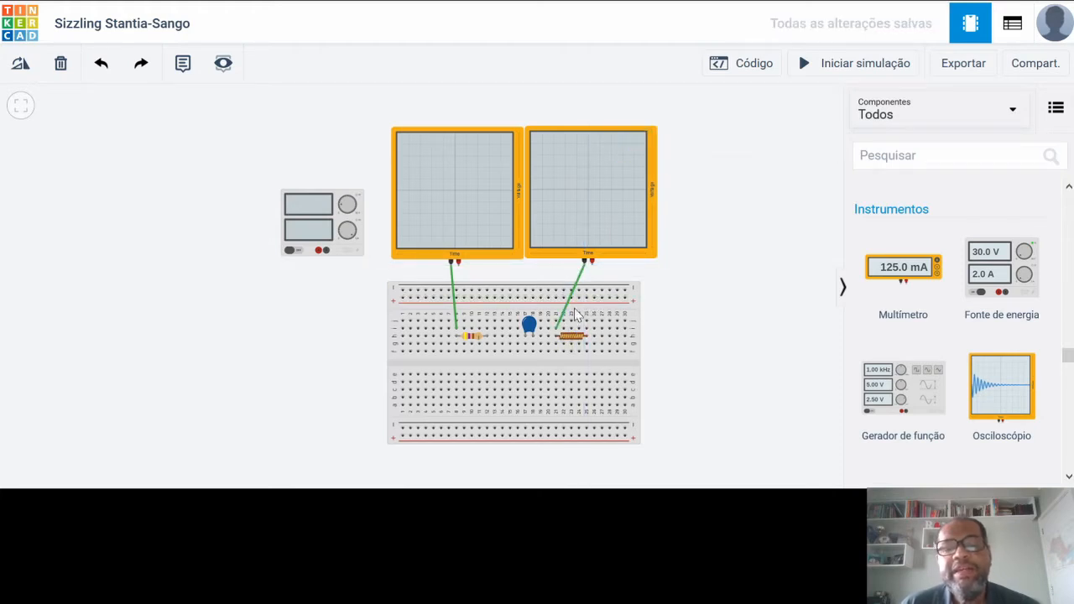
# Connect the resistor's column 8 to the inductor's column 21 with a green jumper in row f
pyautogui.click(457, 353)
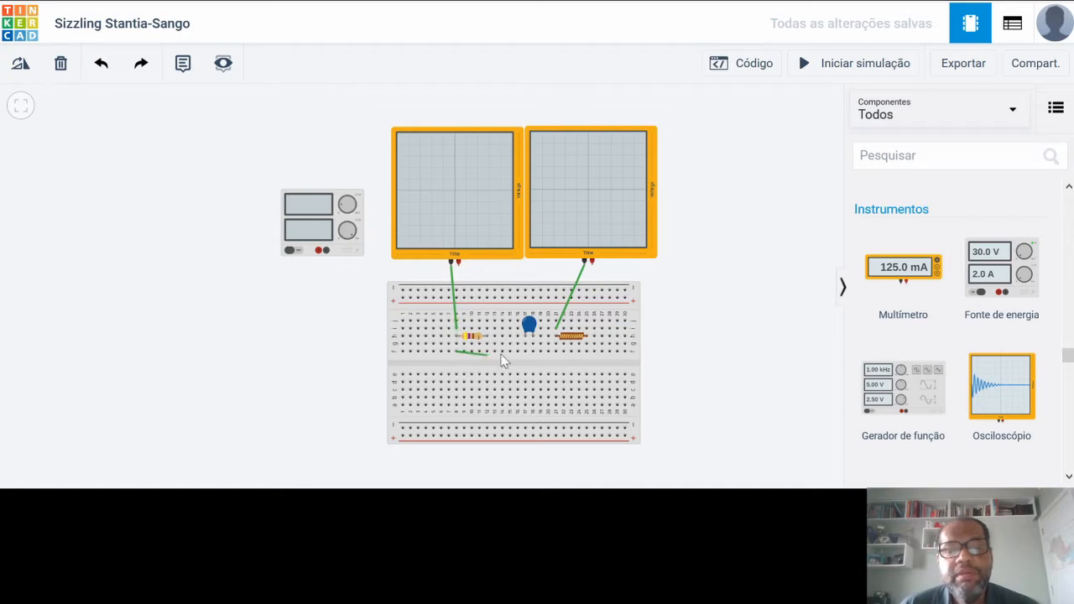
pyautogui.click(556, 351)
pyautogui.click(728, 356)
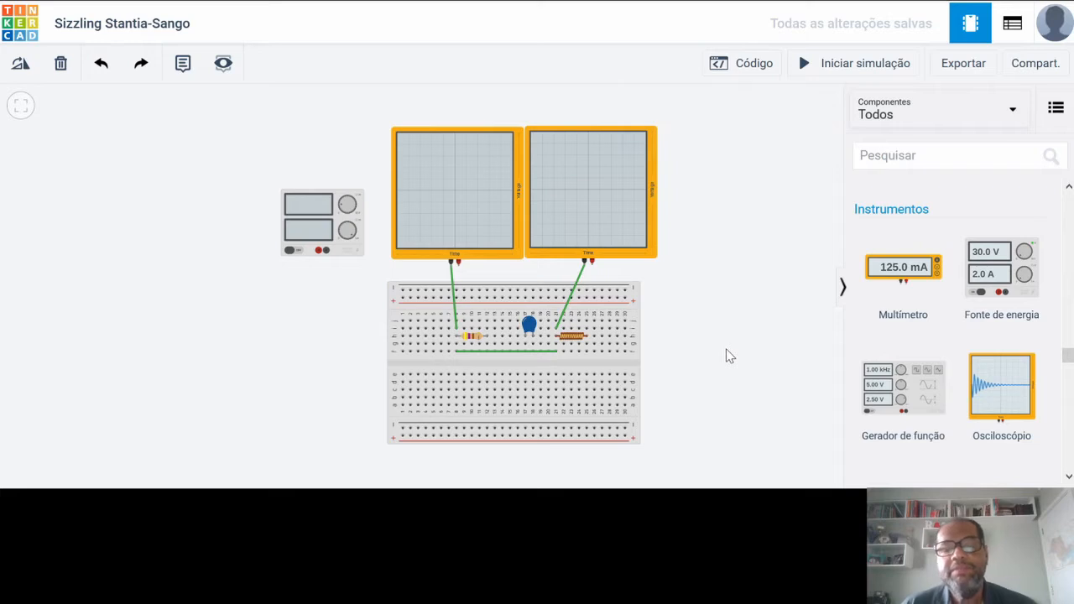
# Delete the jumper between the resistor and the inductor along with both oscilloscope wires
pyautogui.click(521, 351)
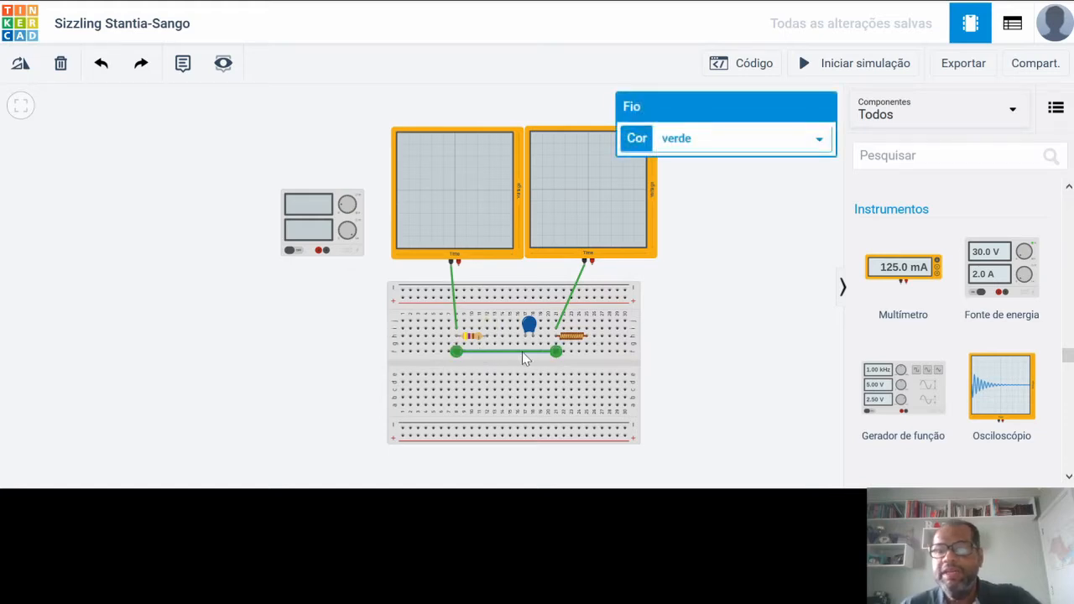
pyautogui.press('Delete')
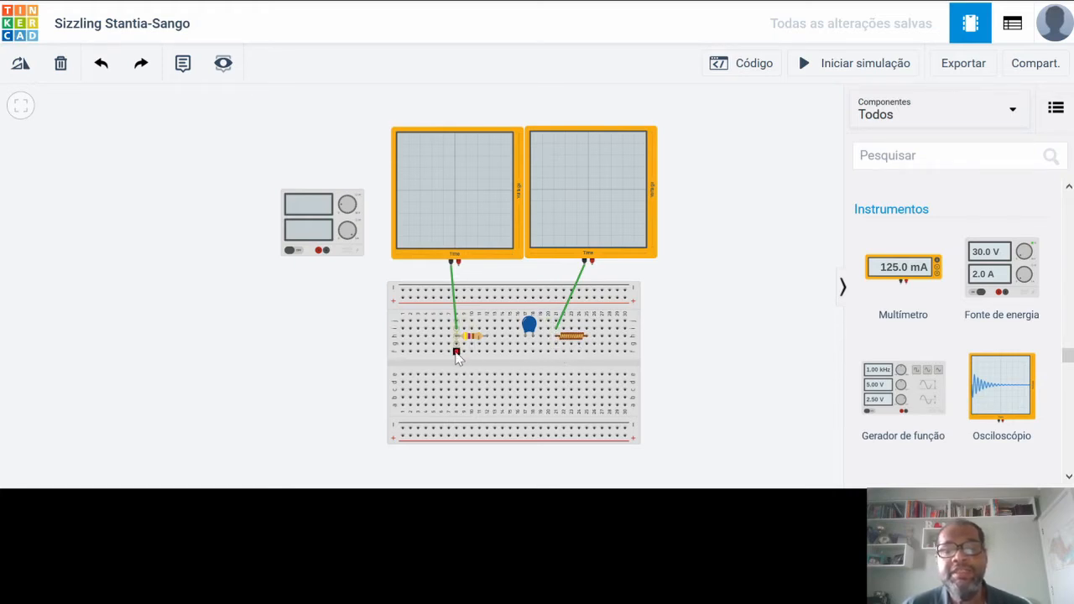
pyautogui.click(567, 326)
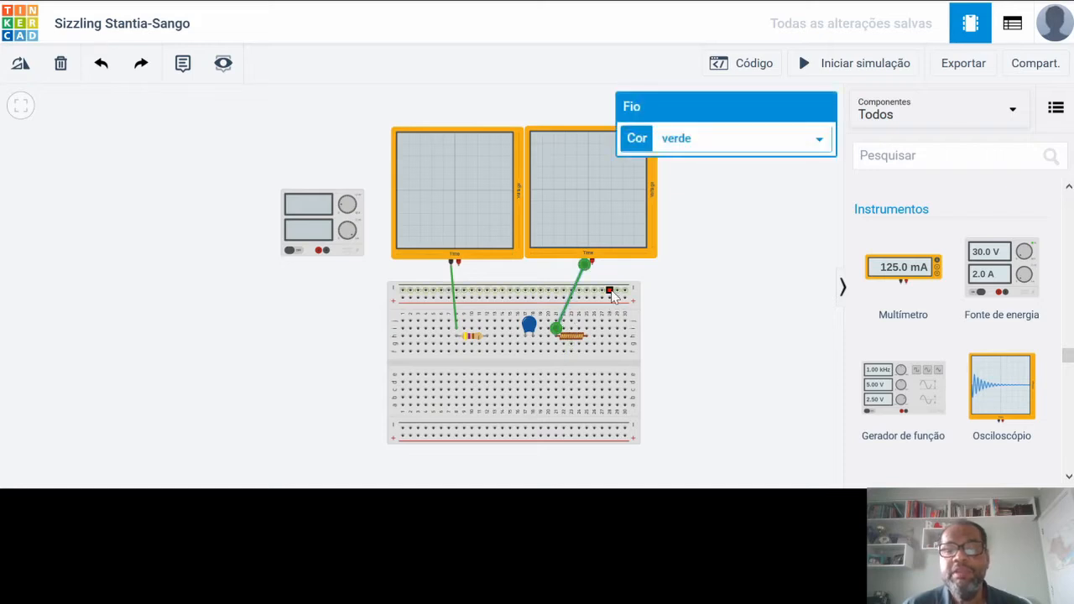
pyautogui.press('Delete')
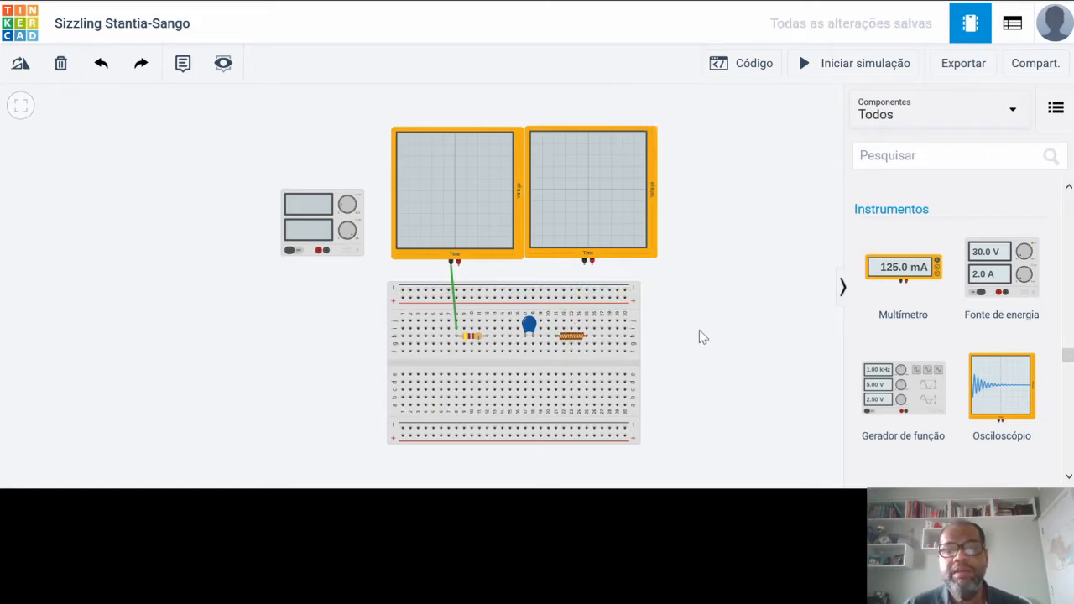
pyautogui.click(455, 299)
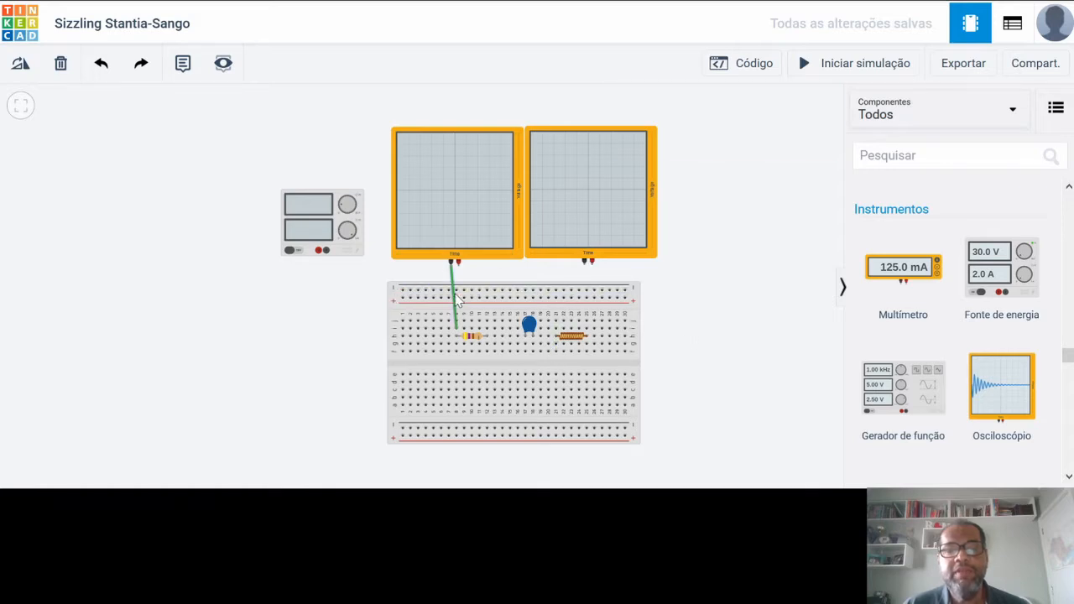
pyautogui.press('Delete')
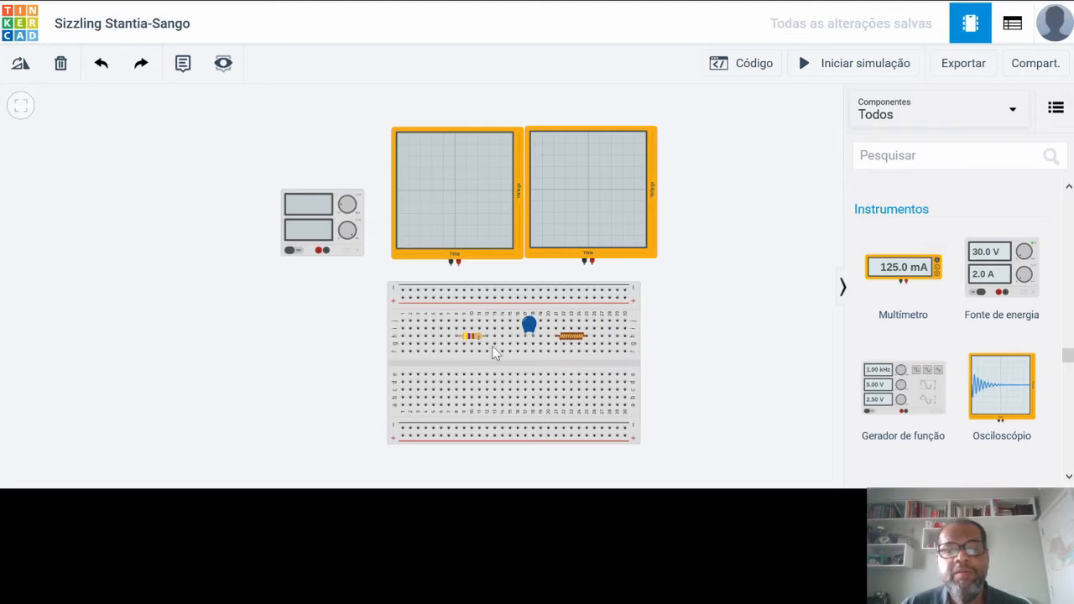
# Rearrange the row h parts for a series circuit, with the inductor at columns 3 to 7 and the resistor at columns 10 to 14
pyautogui.moveTo(484, 339); pyautogui.dragTo(499, 339)
pyautogui.moveTo(588, 348); pyautogui.dragTo(430, 342)
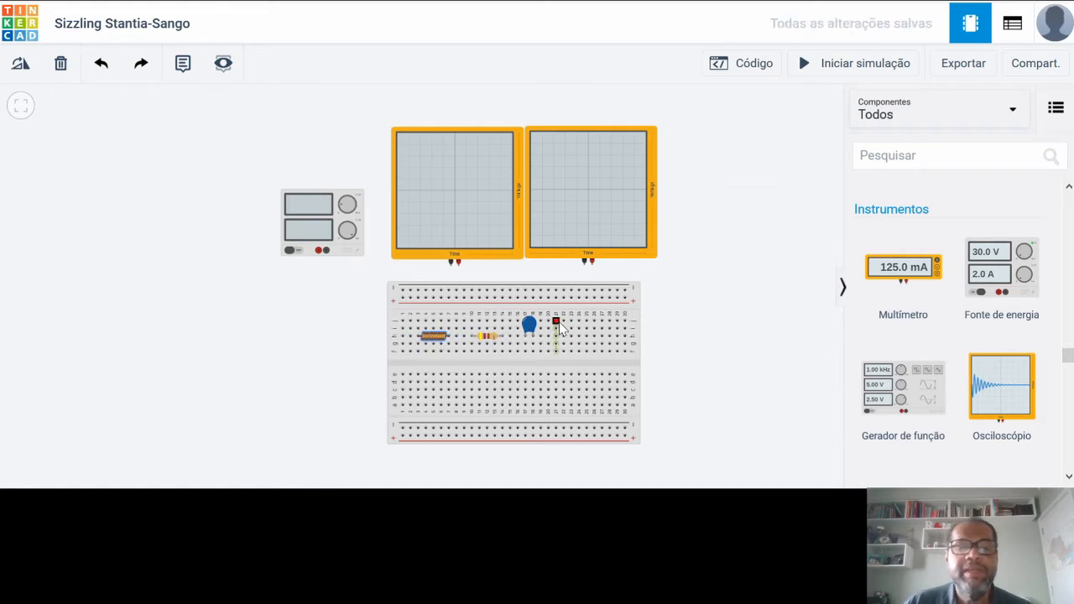
# Wire the power supply's positive terminal to the breadboard's lower positive rail with a red wire
pyautogui.click(318, 253)
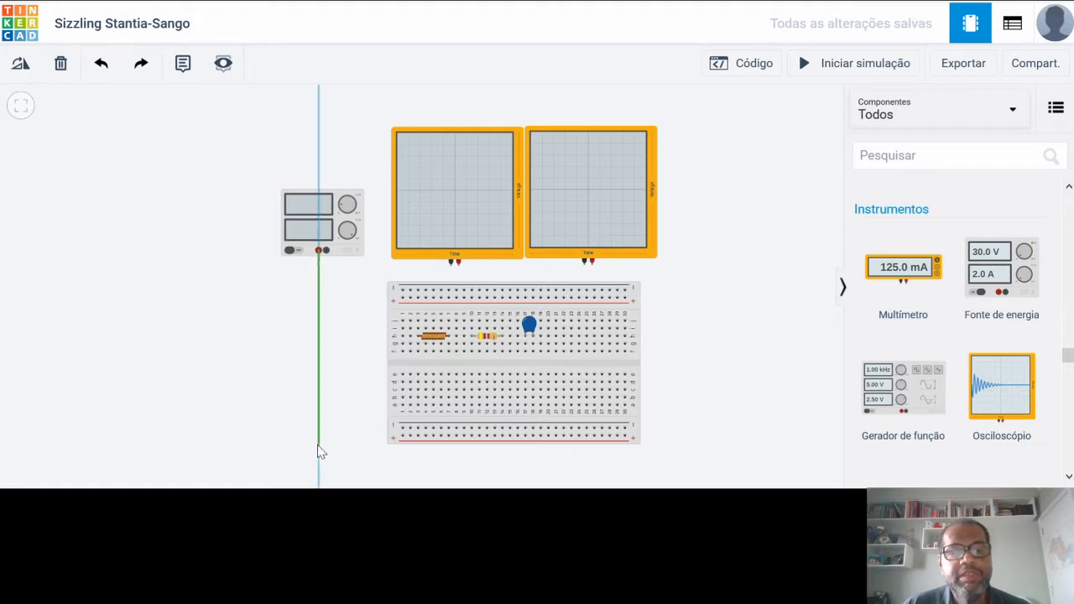
pyautogui.click(319, 442)
pyautogui.click(401, 437)
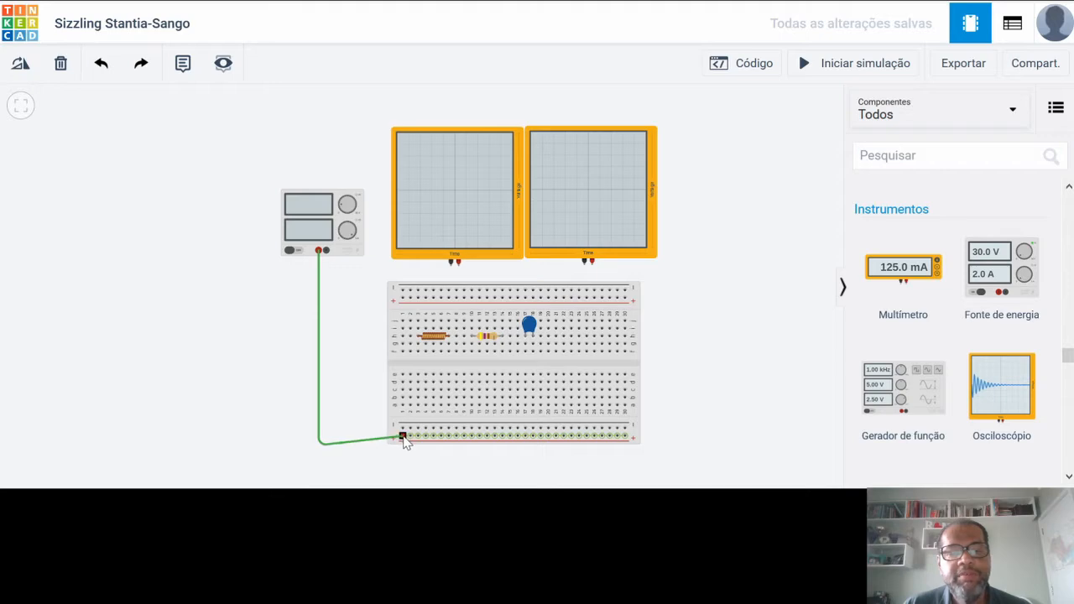
pyautogui.click(402, 437)
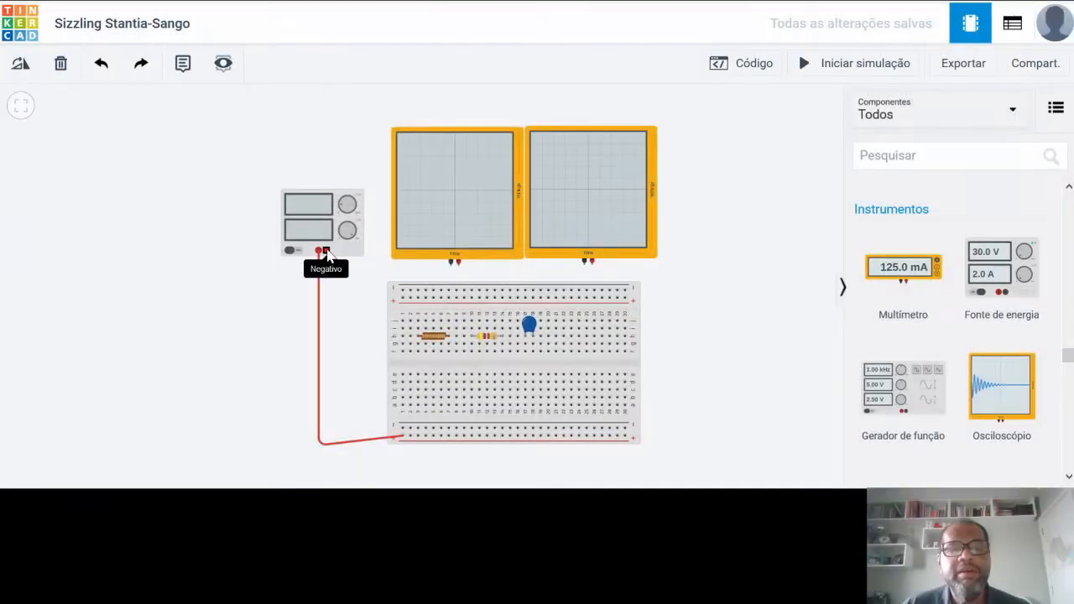
# Wire the power supply's negative terminal to the breadboard's upper negative rail with a black wire
pyautogui.click(326, 250)
pyautogui.click(326, 290)
pyautogui.click(403, 290)
pyautogui.click(820, 143)
pyautogui.click(705, 164)
pyautogui.click(767, 287)
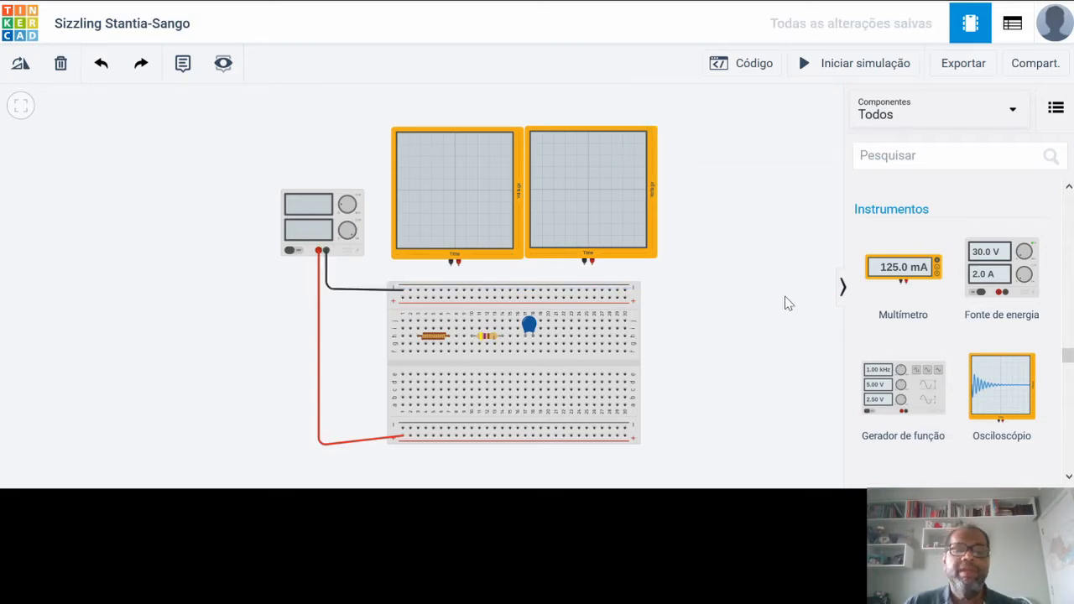
# Connect the lower positive rail to the inductor's lead in column 3 with a red wire
pyautogui.click(411, 435)
pyautogui.click(417, 352)
pyautogui.click(780, 350)
pyautogui.click(413, 402)
pyautogui.click(803, 145)
pyautogui.click(714, 179)
pyautogui.click(742, 290)
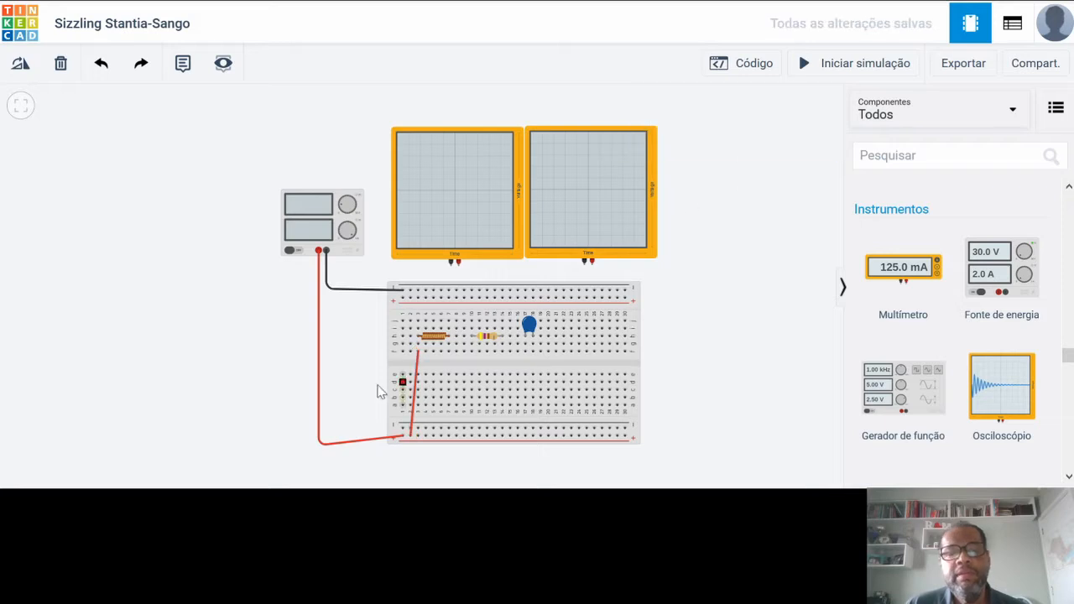
# Join the inductor's column 7 to the resistor's column 10 with a blue jumper in row f
pyautogui.click(449, 352)
pyautogui.click(472, 351)
pyautogui.click(813, 146)
pyautogui.click(676, 239)
pyautogui.click(689, 289)
# Join the resistor's column 14 to the capacitor's column 17 with a blue jumper in row f
pyautogui.click(504, 351)
pyautogui.click(525, 351)
pyautogui.click(814, 146)
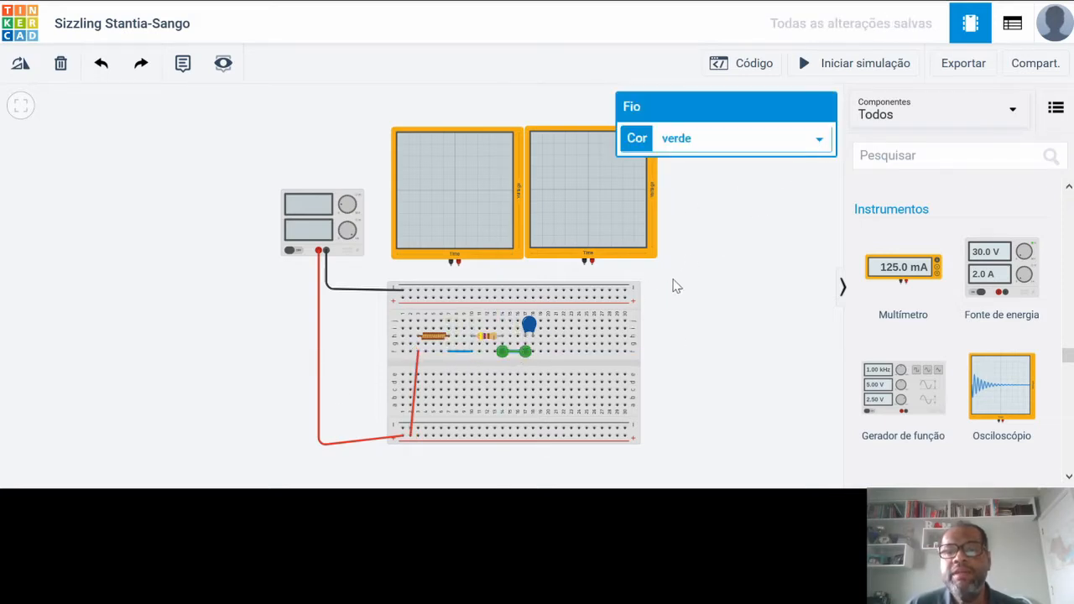
pyautogui.click(678, 280)
pyautogui.click(726, 324)
# Move the capacitor one row down on the breadboard, keeping its leads in columns 17 and 18
pyautogui.click(529, 326)
pyautogui.moveTo(529, 326); pyautogui.dragTo(529, 334)
pyautogui.click(727, 334)
# Connect the capacitor's column 18 to the breadboard's upper negative rail with a black wire
pyautogui.click(533, 321)
pyautogui.press('Escape')
pyautogui.click(533, 321)
pyautogui.click(533, 289)
pyautogui.click(822, 145)
pyautogui.click(682, 168)
pyautogui.click(714, 255)
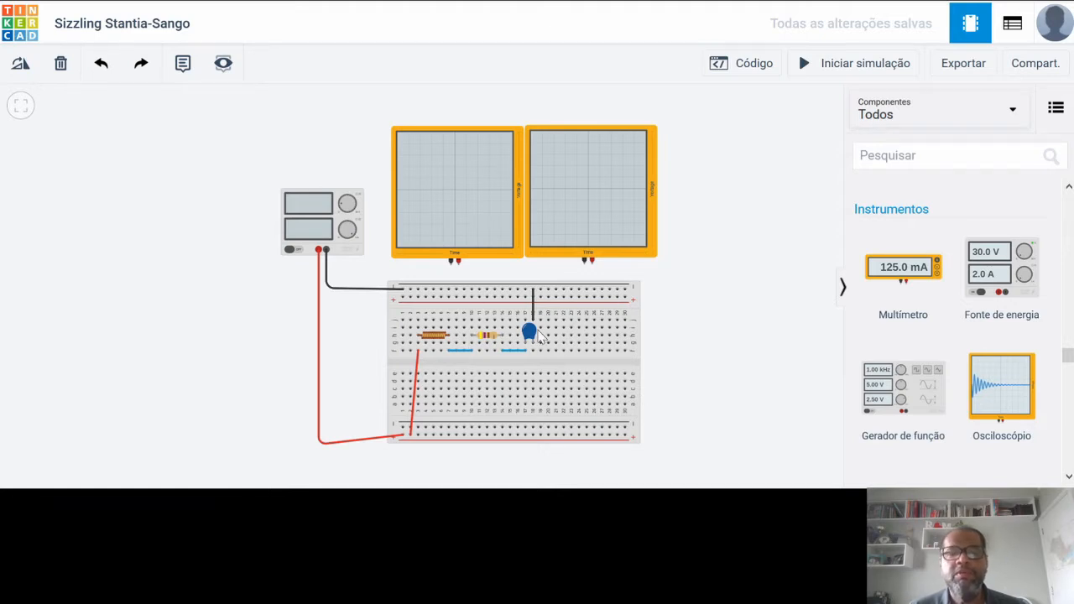
pyautogui.click(451, 263)
pyautogui.click(502, 319)
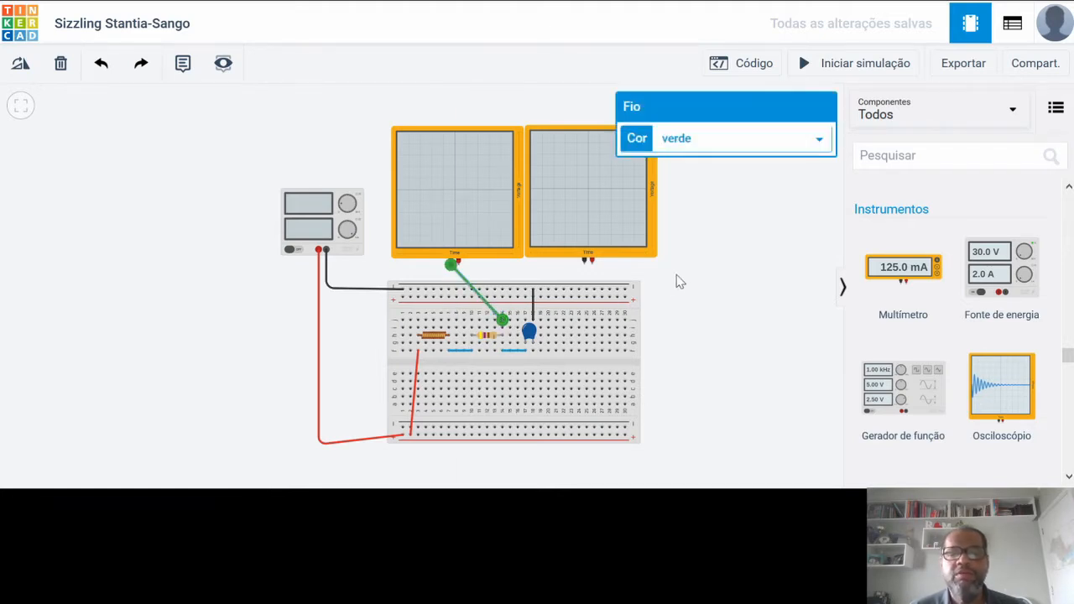
pyautogui.click(735, 301)
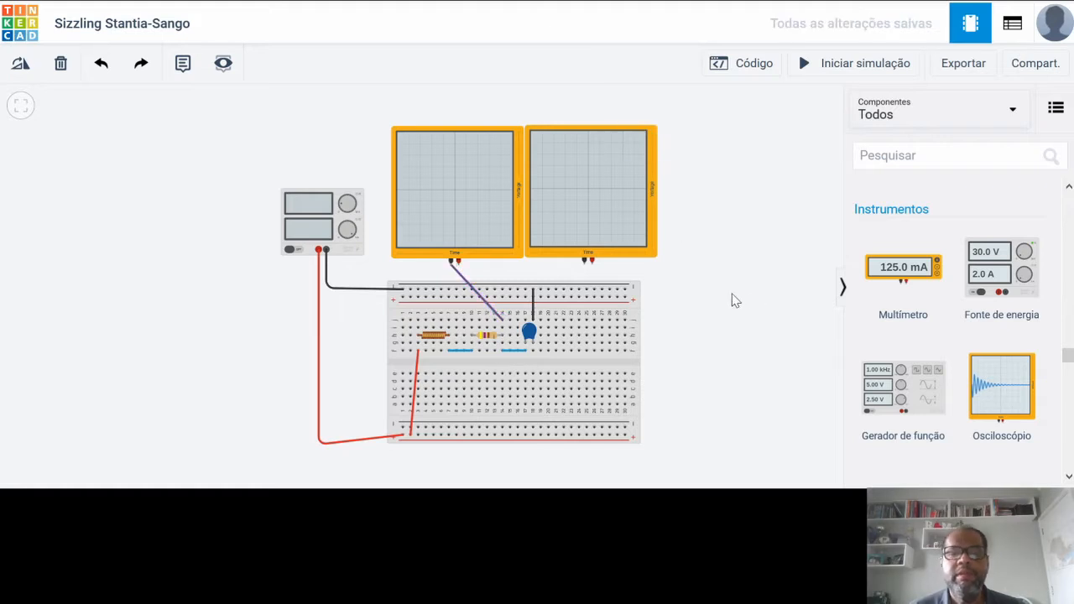
pyautogui.click(586, 263)
pyautogui.click(504, 324)
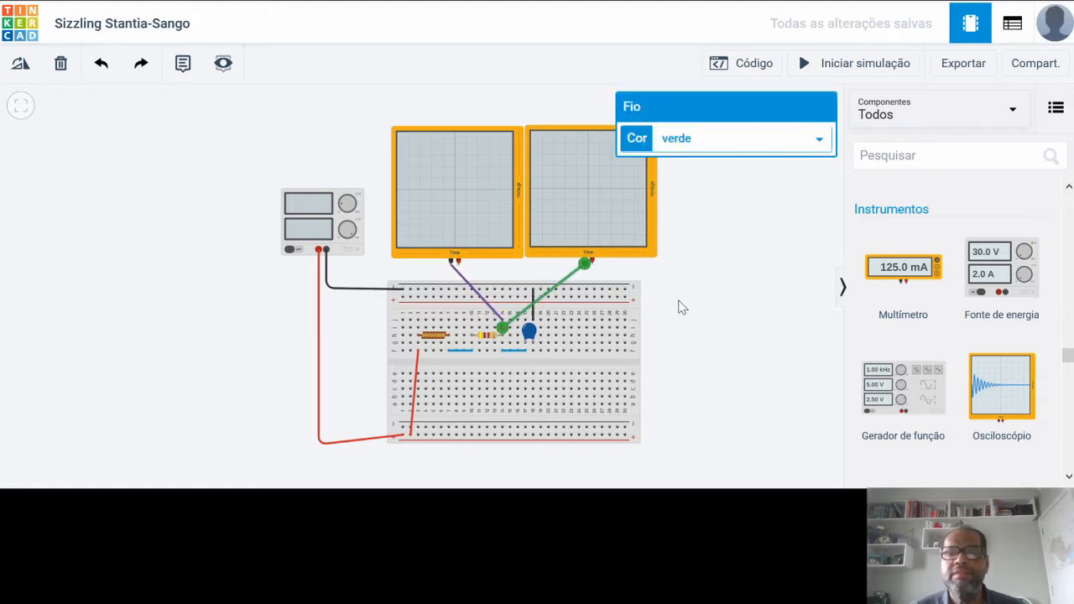
pyautogui.click(743, 295)
pyautogui.click(558, 283)
pyautogui.press('Delete')
pyautogui.click(487, 304)
pyautogui.press('Delete')
# Wire the first oscilloscope's negative terminal to the resistor's column 14 with a purple wire bent around right angles
pyautogui.click(451, 261)
pyautogui.click(451, 273)
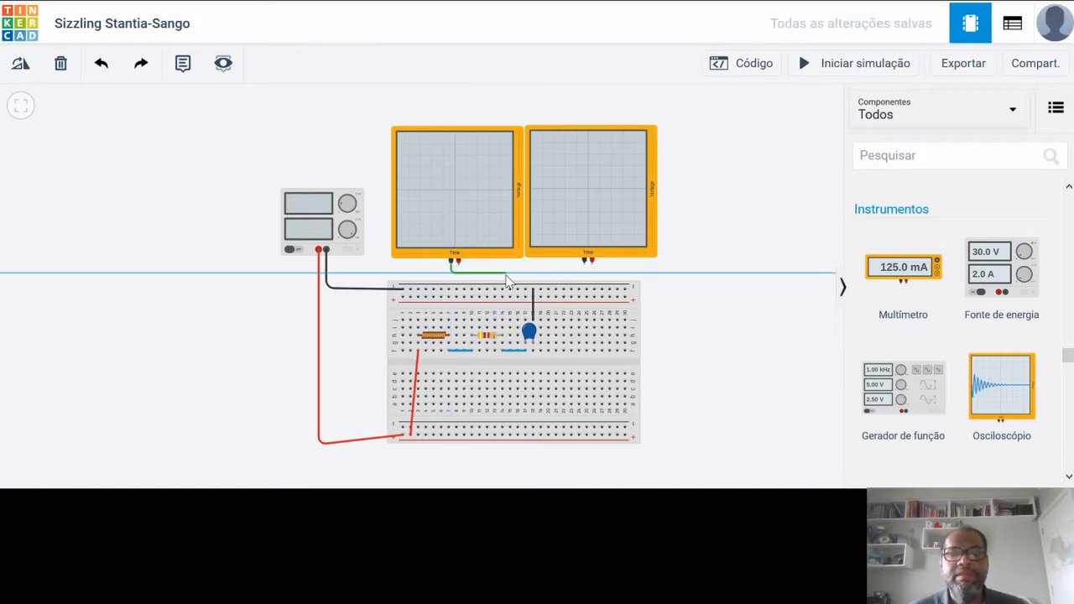
pyautogui.click(502, 272)
pyautogui.click(502, 322)
pyautogui.click(714, 310)
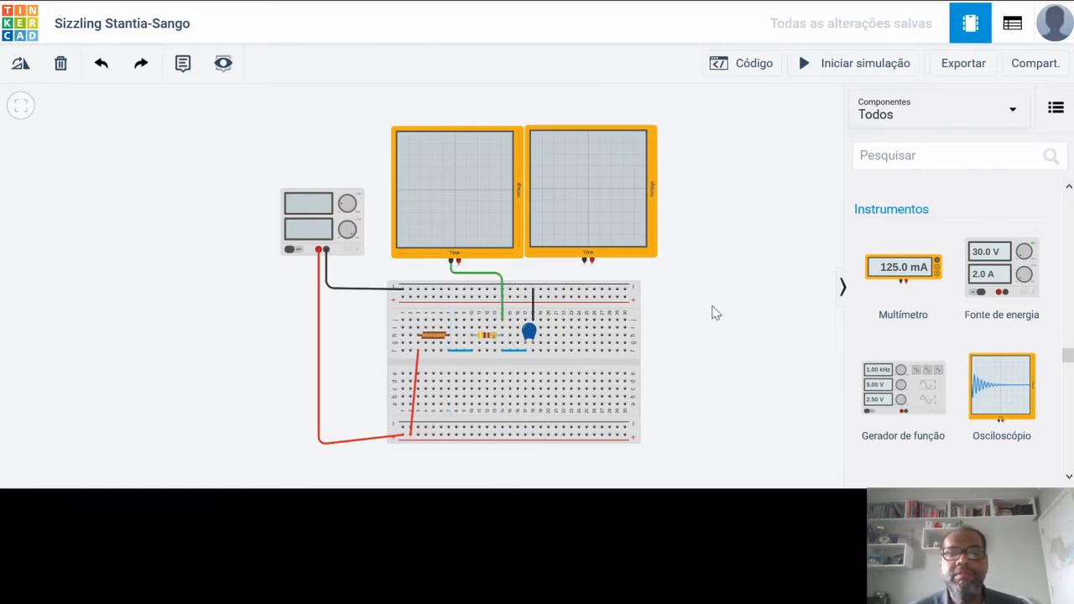
pyautogui.click(502, 284)
pyautogui.press('7')
pyautogui.click(682, 307)
pyautogui.click(585, 261)
pyautogui.click(585, 272)
pyautogui.click(518, 272)
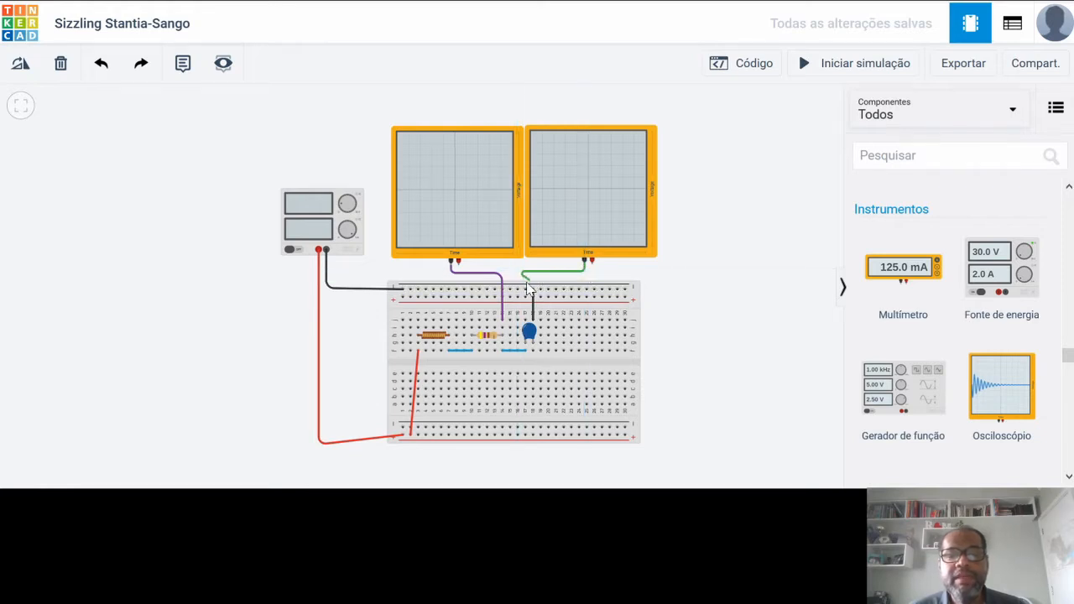
pyautogui.press('Escape')
# Wire the second oscilloscope's negative terminal to the capacitor's column 17 with a purple wire bent around right angles
pyautogui.click(585, 261)
pyautogui.click(585, 268)
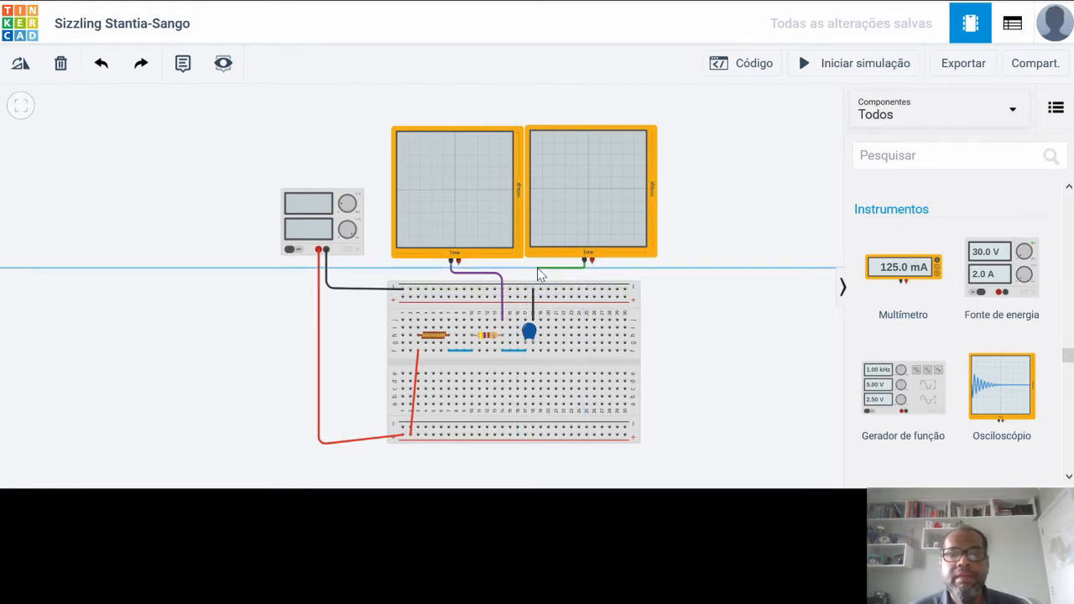
pyautogui.click(527, 269)
pyautogui.click(526, 318)
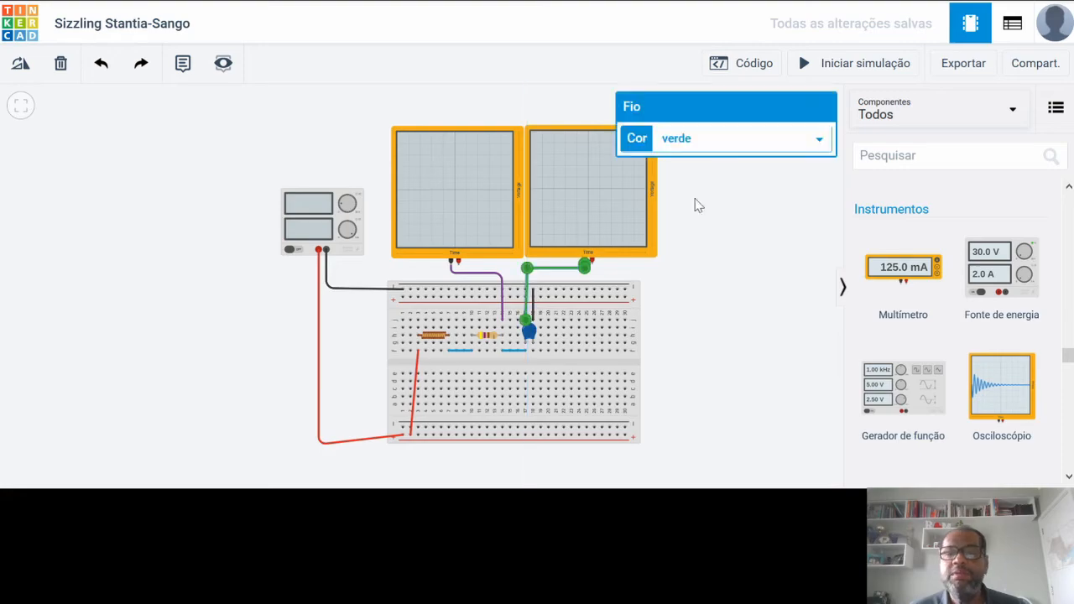
pyautogui.press('7')
pyautogui.click(707, 306)
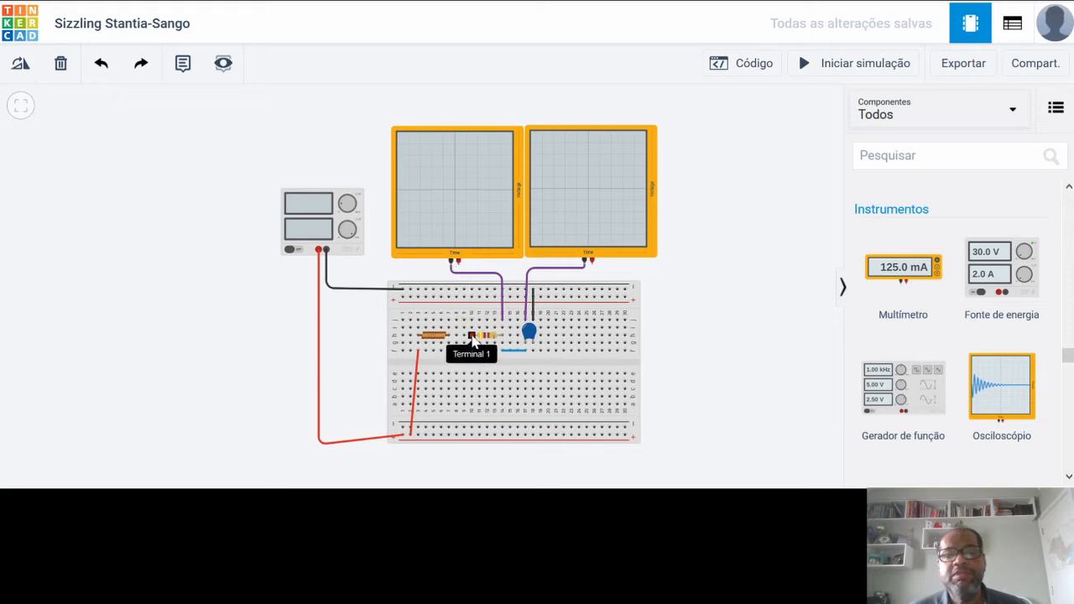
# Wire the second oscilloscope's positive terminal to column 18, row f, with a green wire routed outside the breadboard's end
pyautogui.click(591, 265)
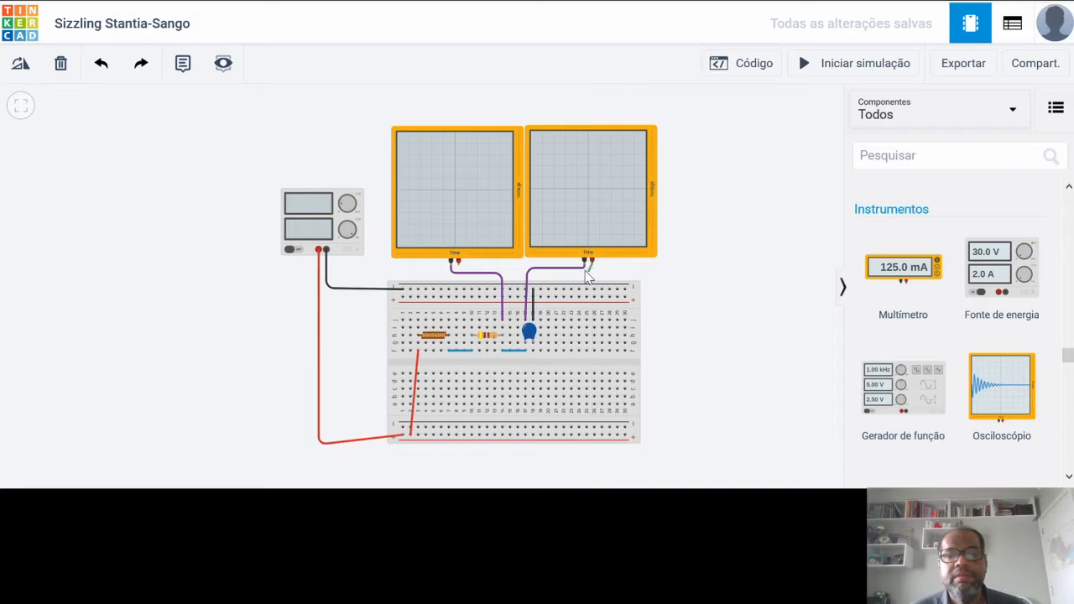
pyautogui.click(675, 271)
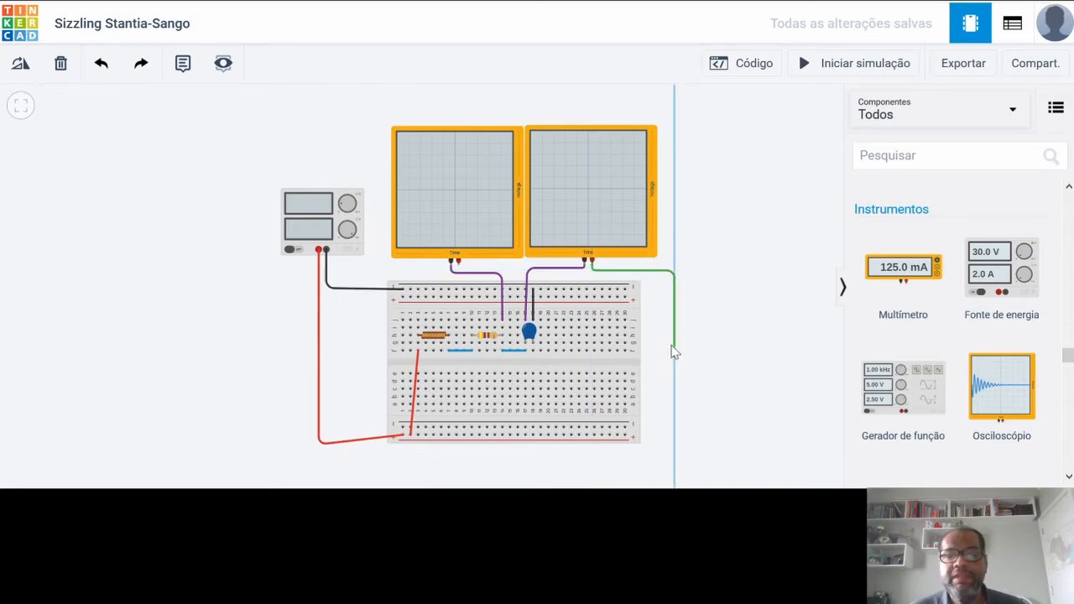
pyautogui.click(674, 351)
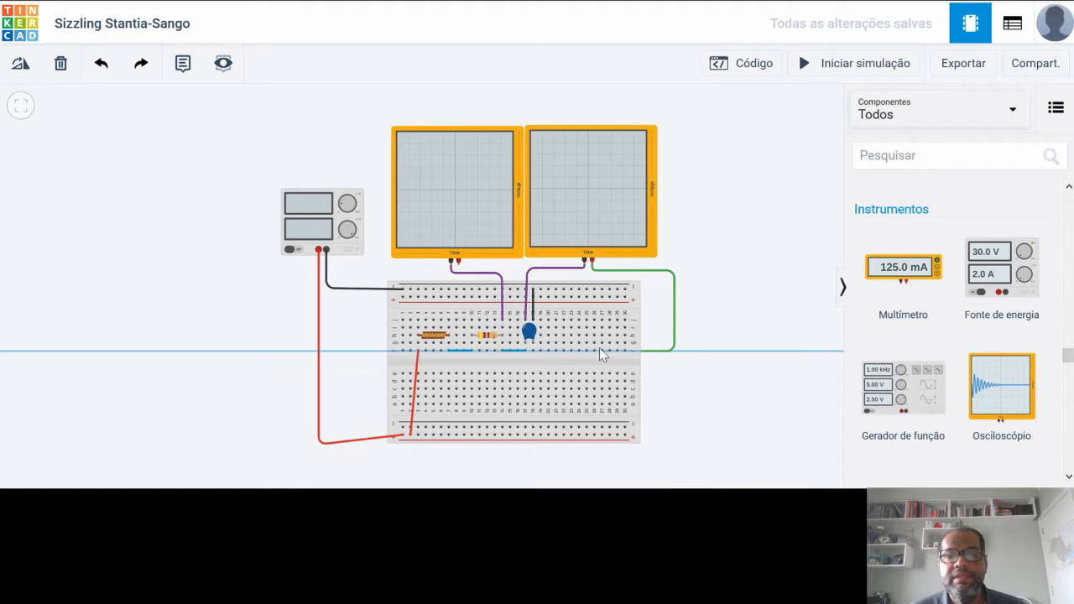
pyautogui.click(534, 351)
pyautogui.click(724, 407)
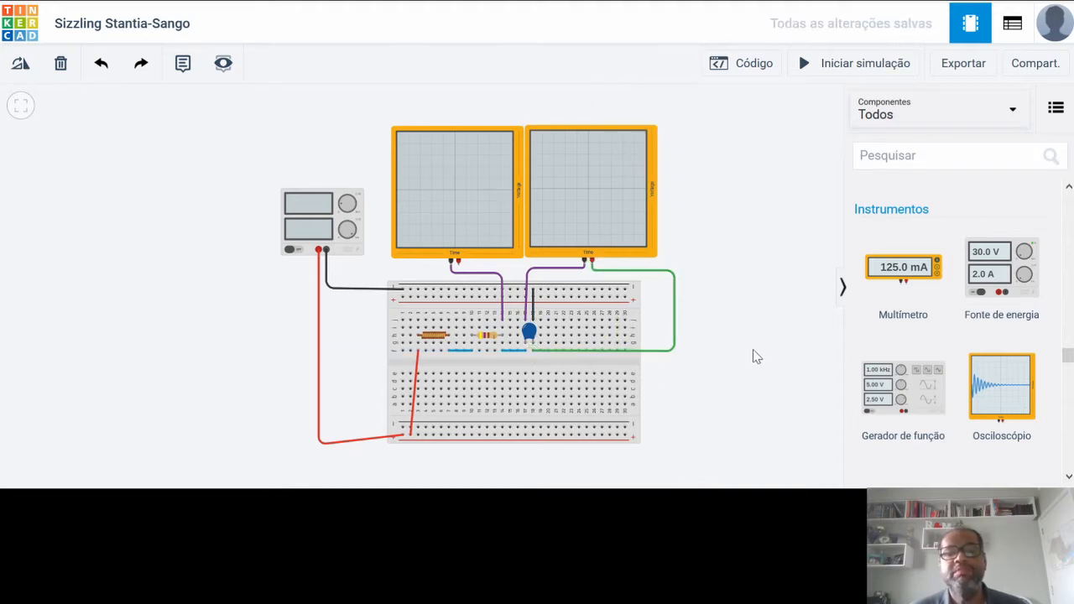
# Wire the first oscilloscope's positive terminal to the resistor's column 10 with a green wire
pyautogui.click(458, 265)
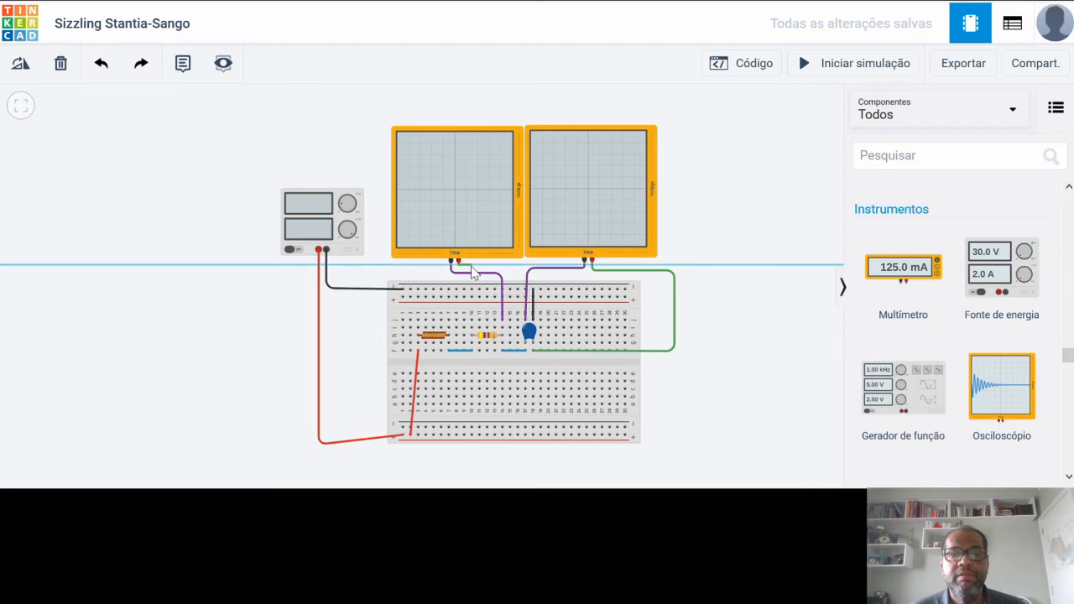
pyautogui.click(472, 319)
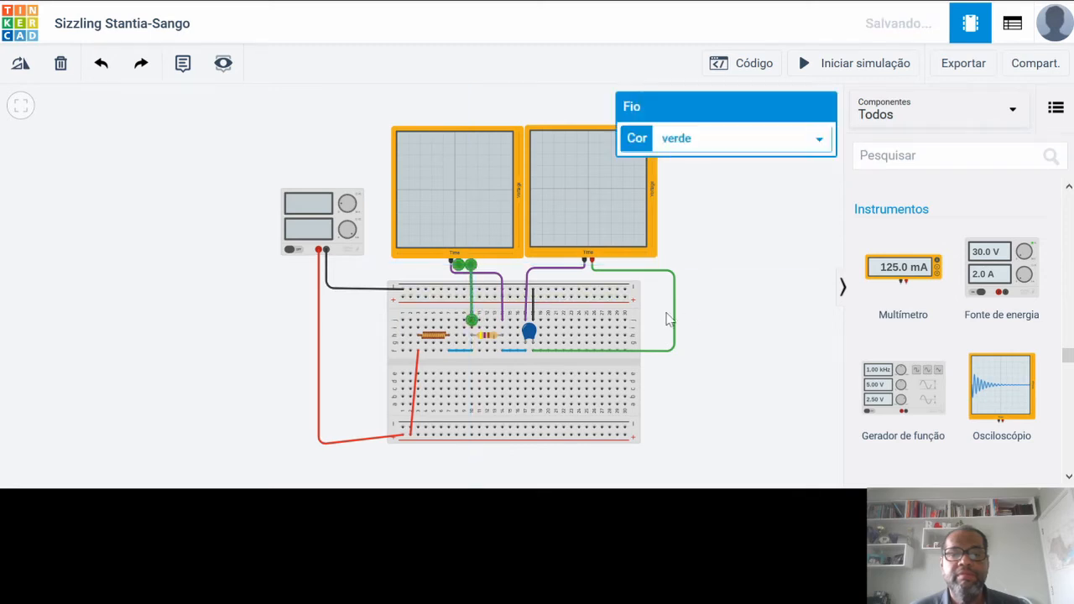
pyautogui.click(748, 334)
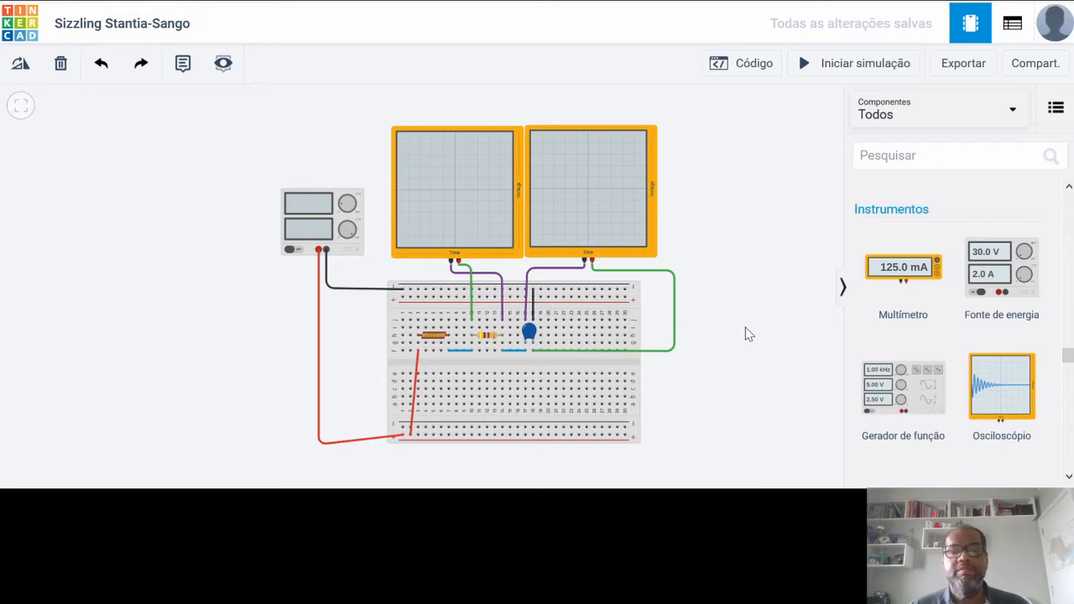
# Change the colour of the first oscilloscope's positive wire to turquoise
pyautogui.click(471, 279)
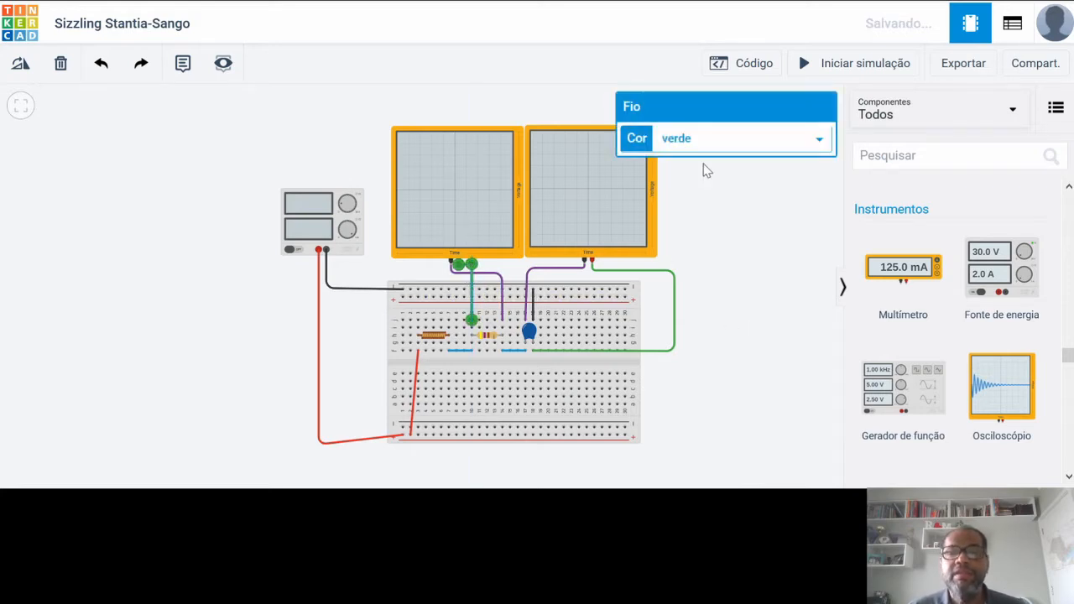
pyautogui.click(820, 140)
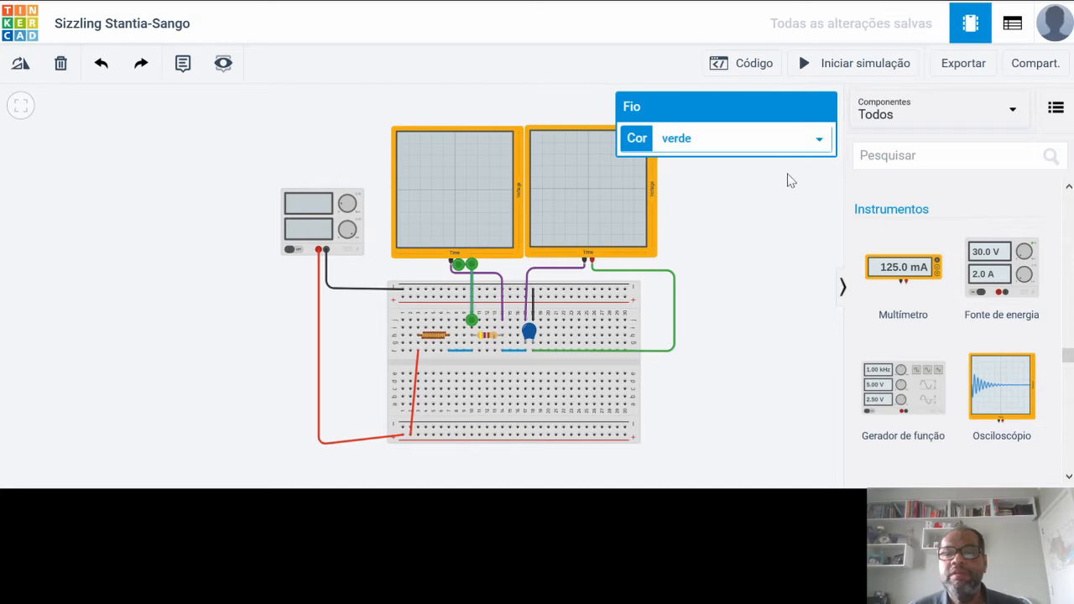
pyautogui.click(688, 261)
pyautogui.click(767, 241)
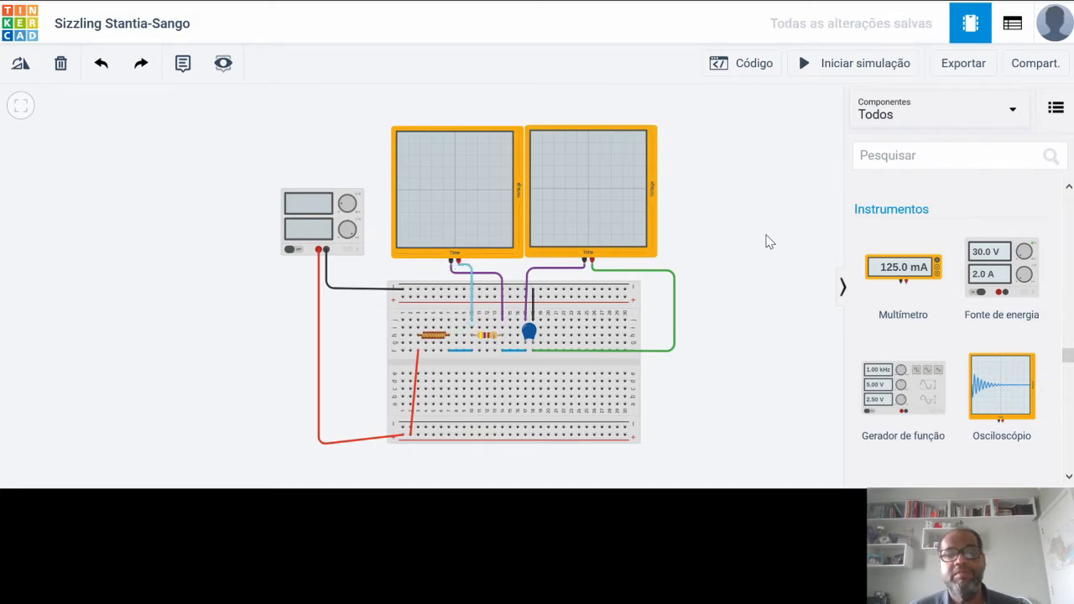
# Change the colour of the first oscilloscope's positive wire to orange
pyautogui.click(471, 271)
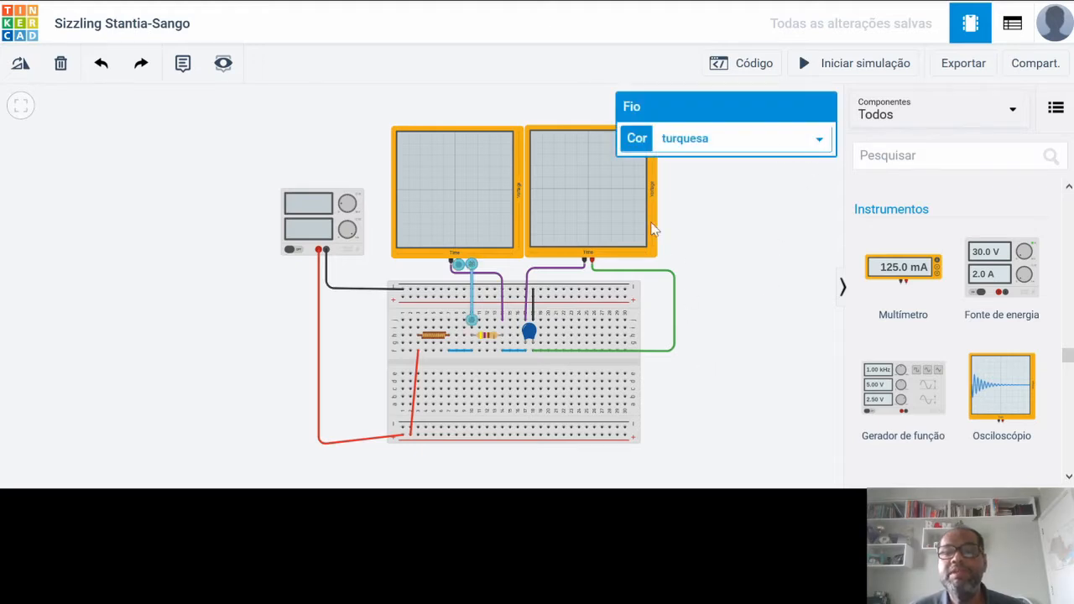
pyautogui.click(682, 207)
pyautogui.click(753, 297)
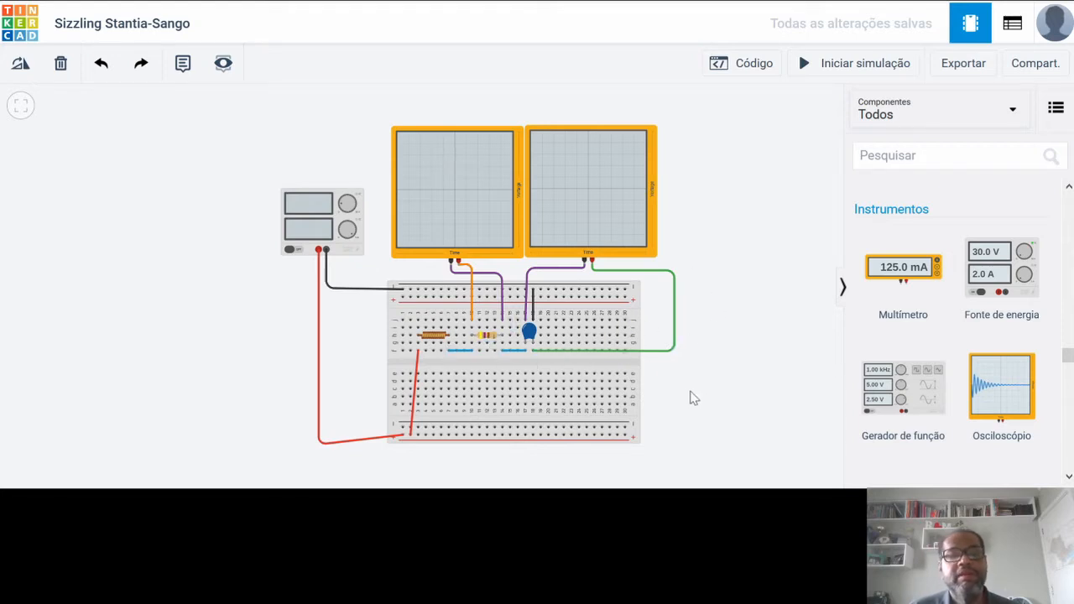
# Delete the power supply and place a function generator in its position beside the oscilloscopes
pyautogui.click(318, 237)
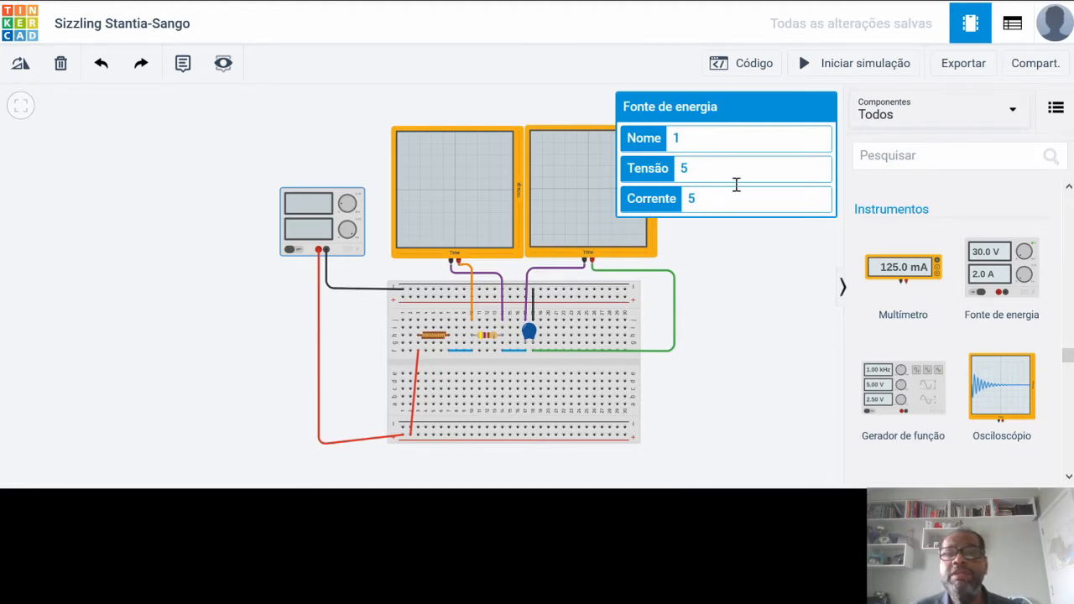
pyautogui.click(751, 347)
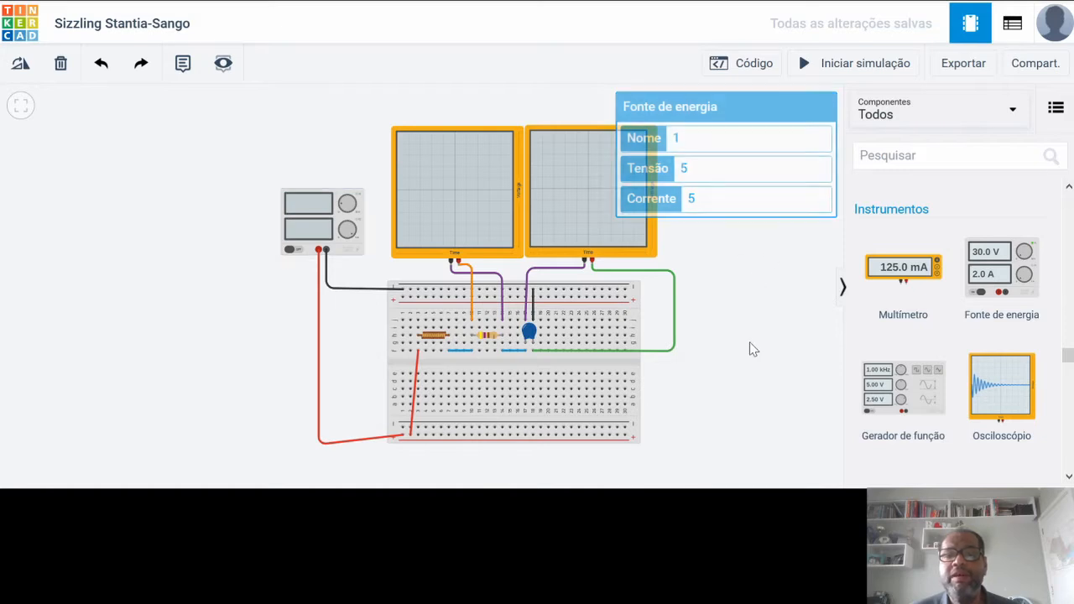
pyautogui.click(313, 216)
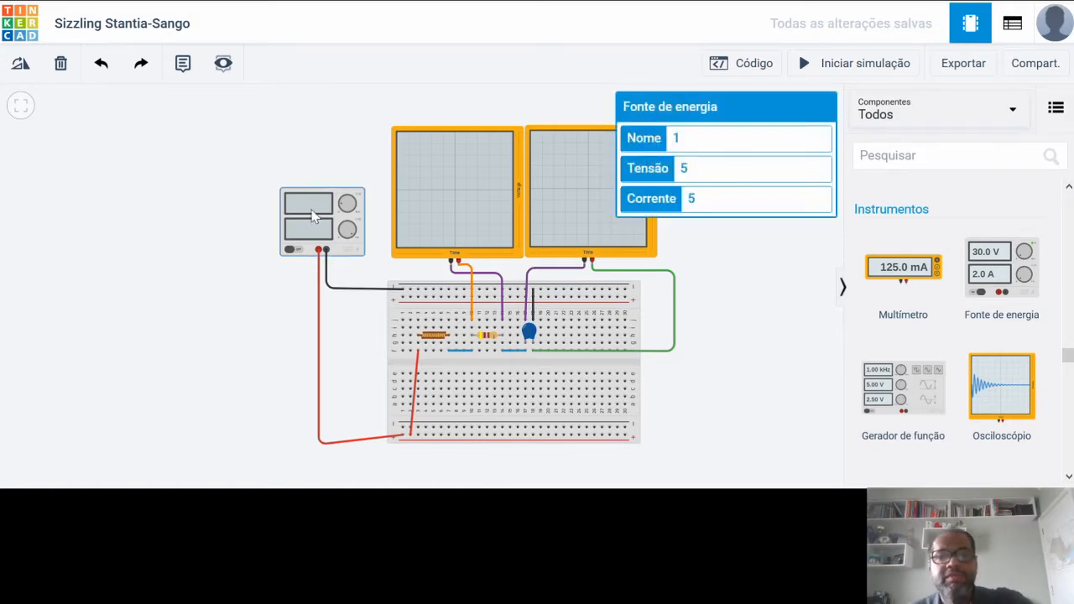
pyautogui.press('Delete')
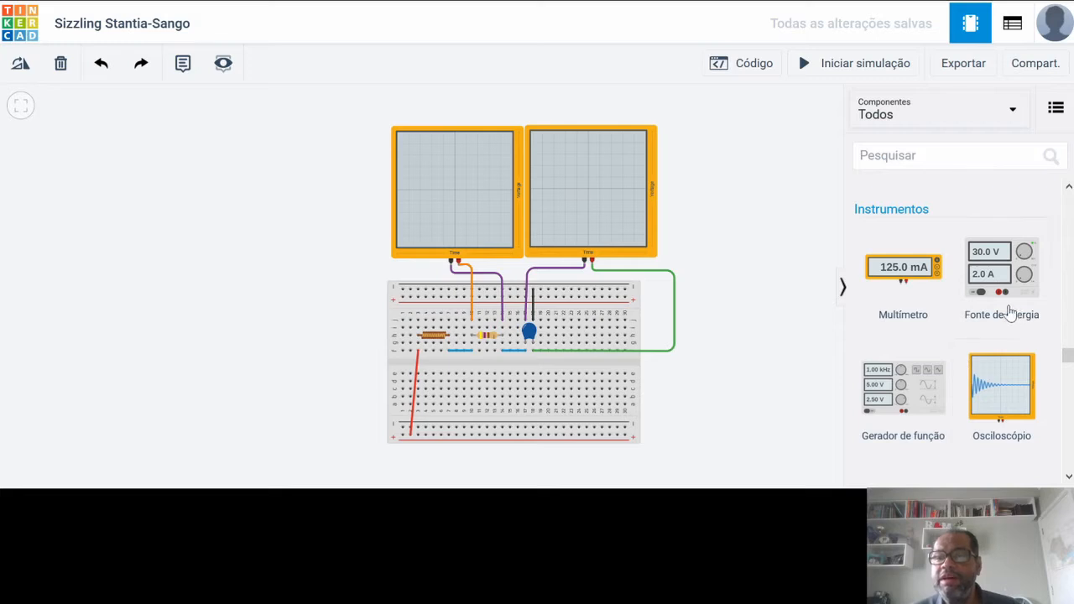
pyautogui.moveTo(918, 408); pyautogui.dragTo(312, 251)
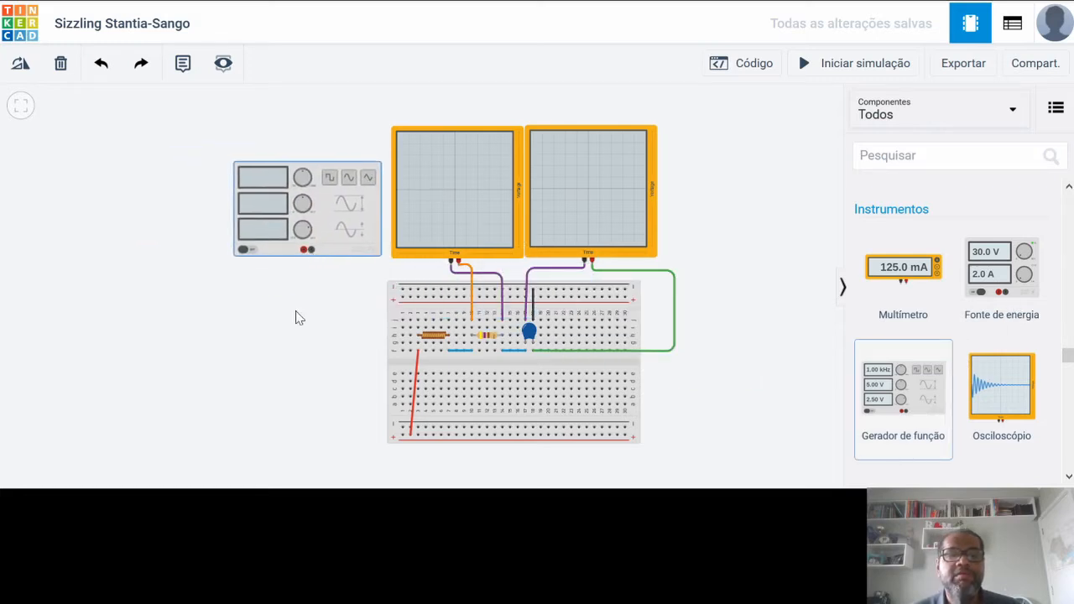
# Wire the function generator's negative terminal to the breadboard's upper negative rail with a black wire
pyautogui.click(311, 250)
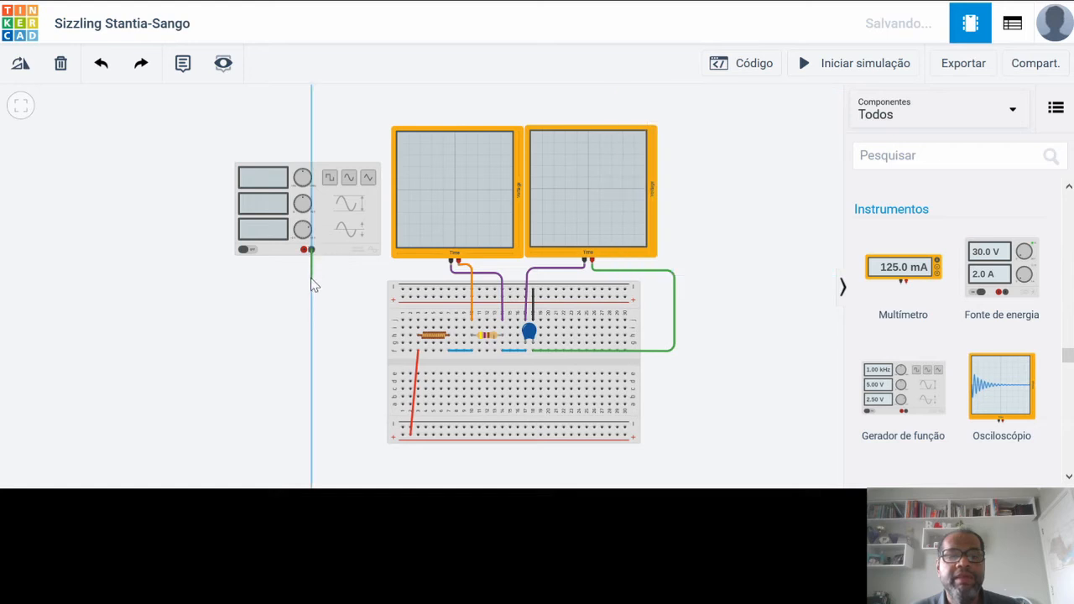
pyautogui.click(311, 284)
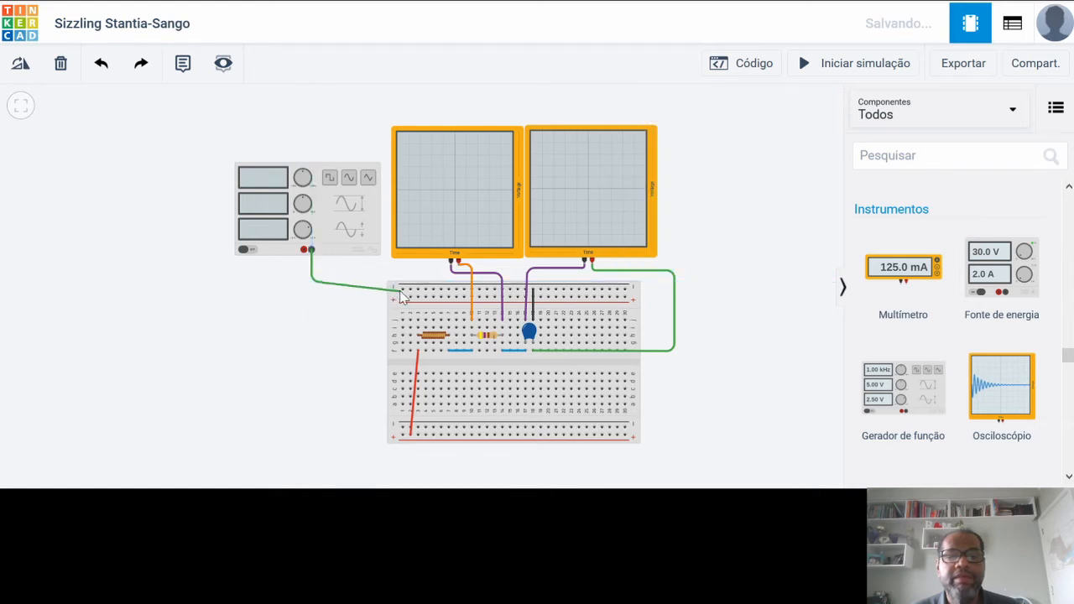
pyautogui.click(403, 290)
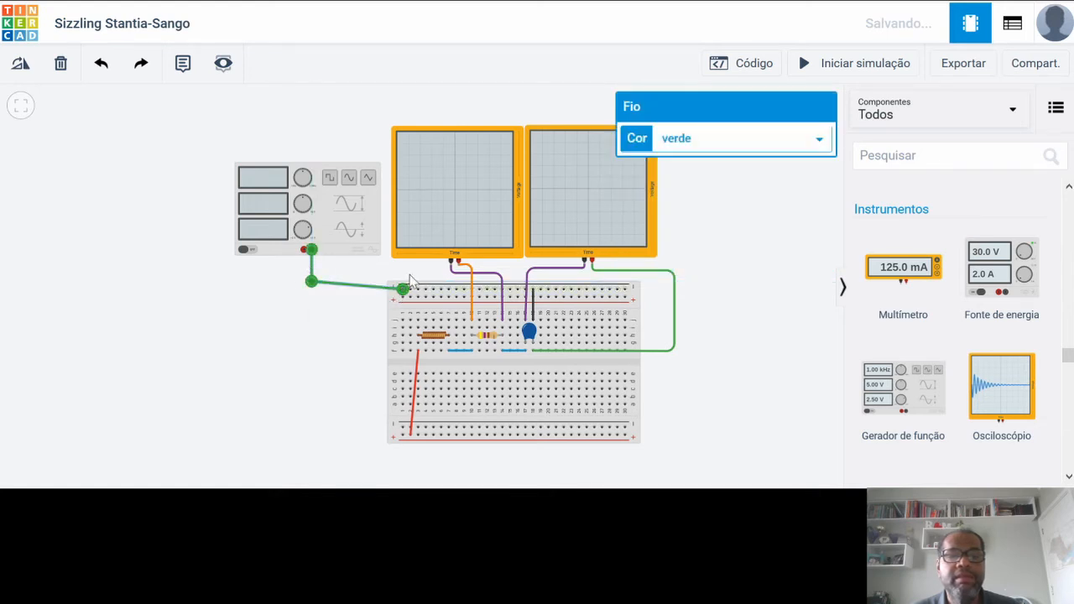
pyautogui.click(693, 170)
pyautogui.click(329, 367)
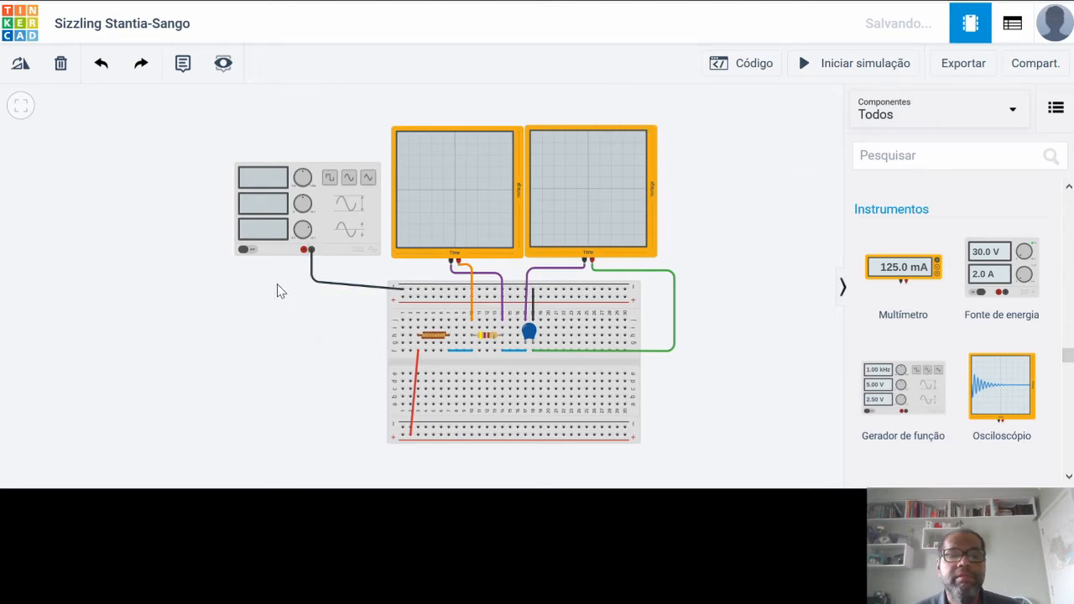
# Wire the function generator's positive terminal to the breadboard's lower positive rail with a red wire
pyautogui.click(304, 251)
pyautogui.click(304, 434)
pyautogui.click(403, 434)
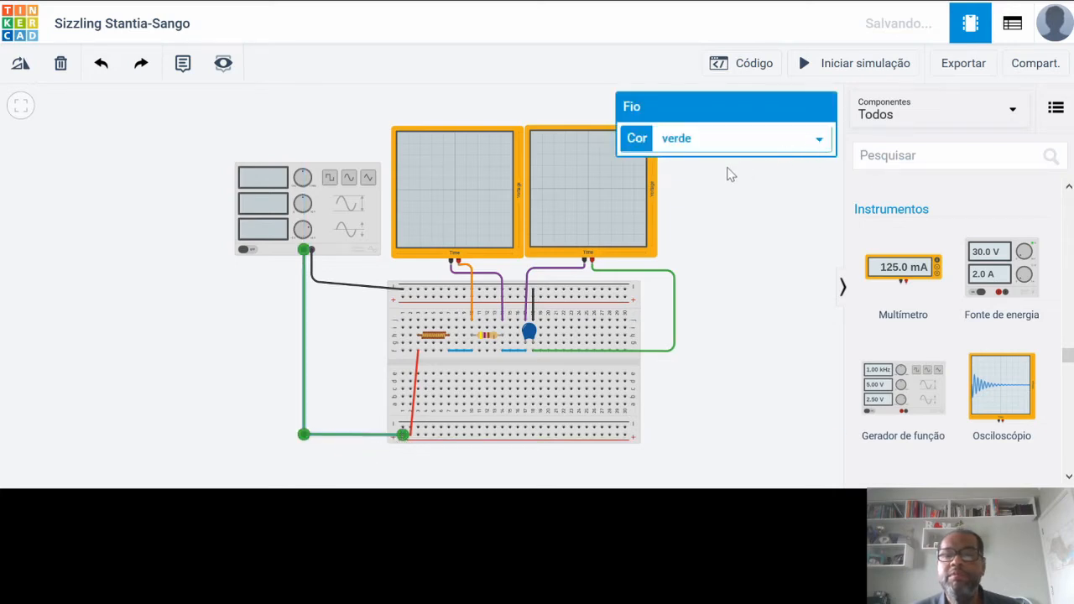
pyautogui.click(687, 185)
pyautogui.click(724, 313)
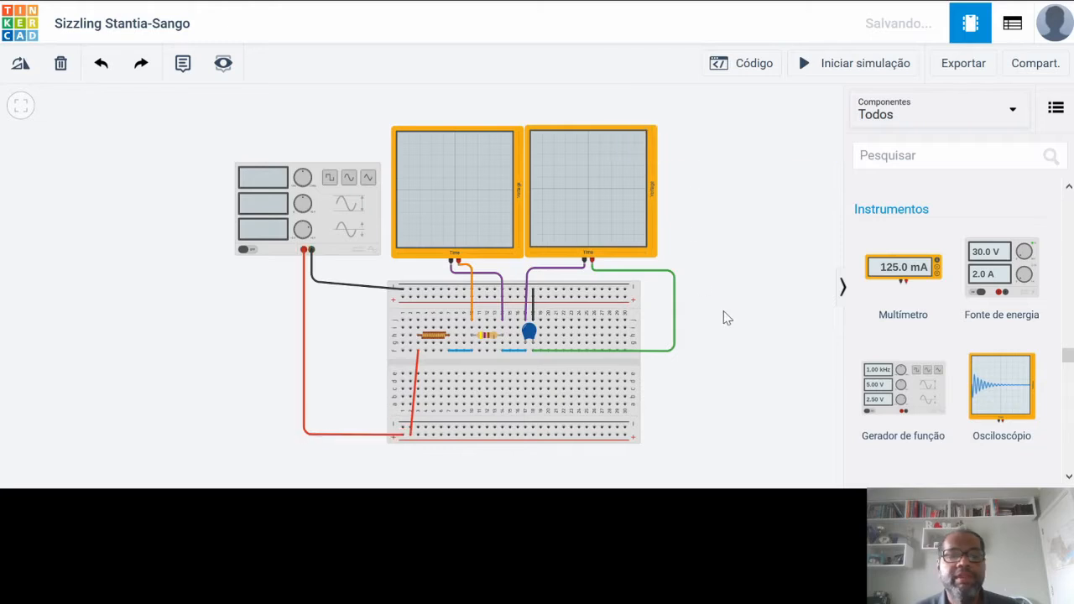
# Set the function generator's DC offset to 0 V and its function to sine (Seno)
pyautogui.click(330, 213)
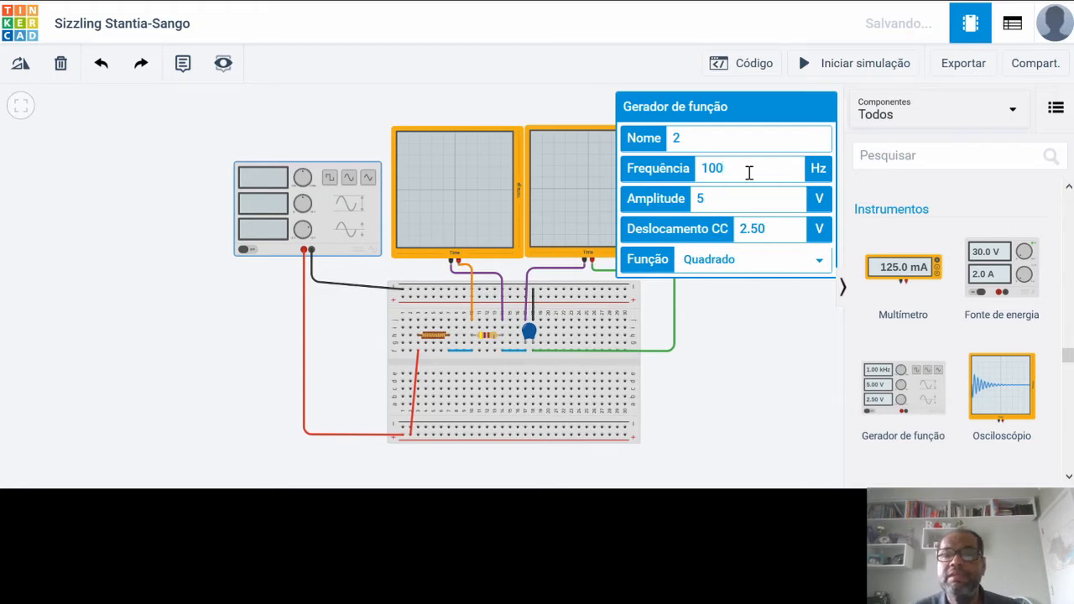
pyautogui.click(769, 229)
pyautogui.write('0')
pyautogui.click(741, 303)
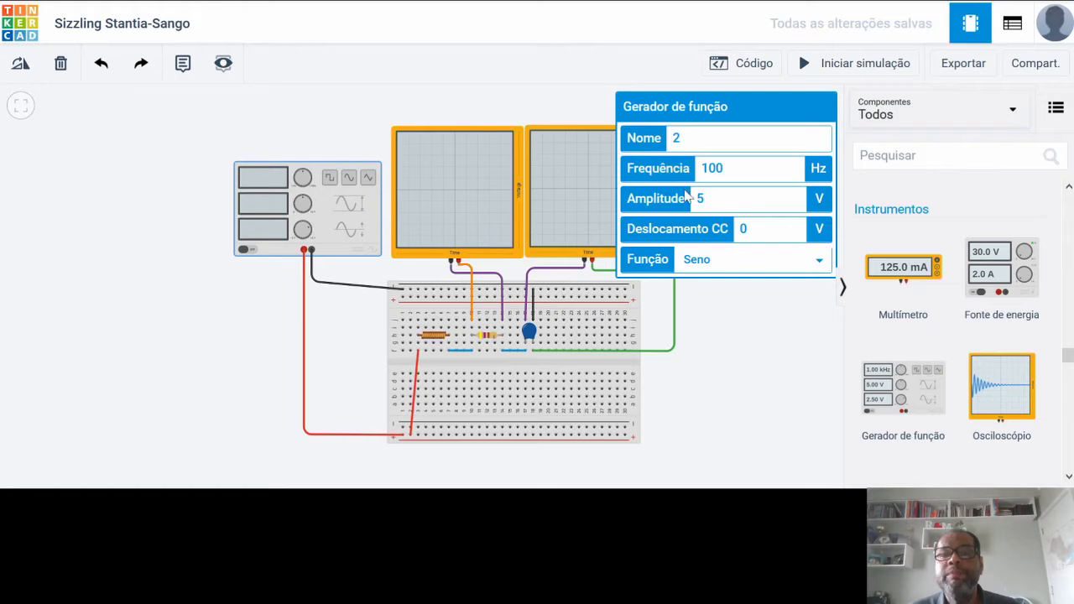
pyautogui.click(764, 355)
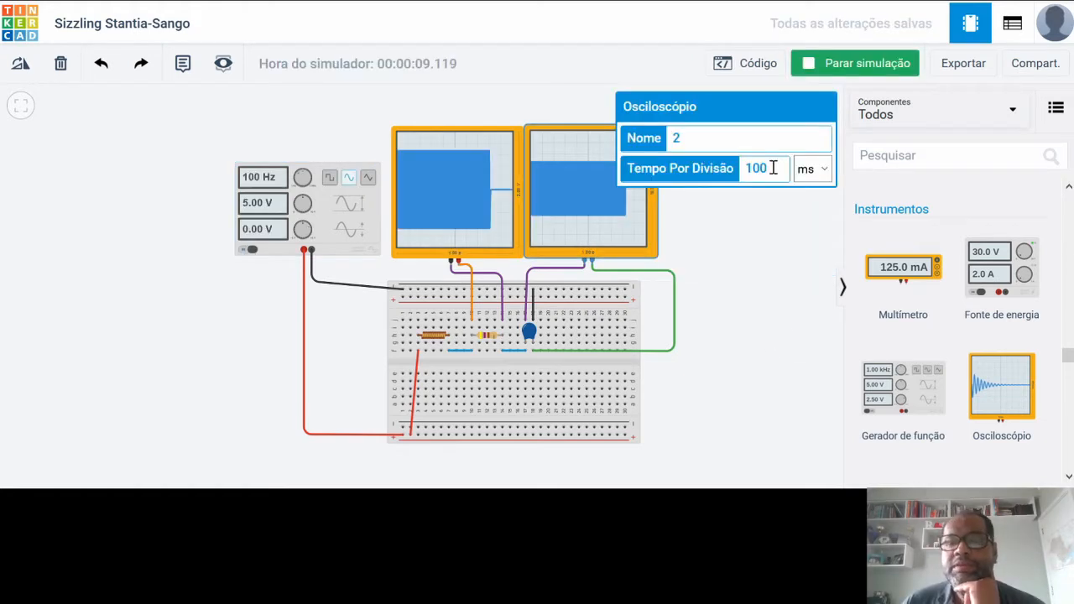
# With the simulation running, set the time per division of both oscilloscopes to 10 ms
pyautogui.press('BackSpace')
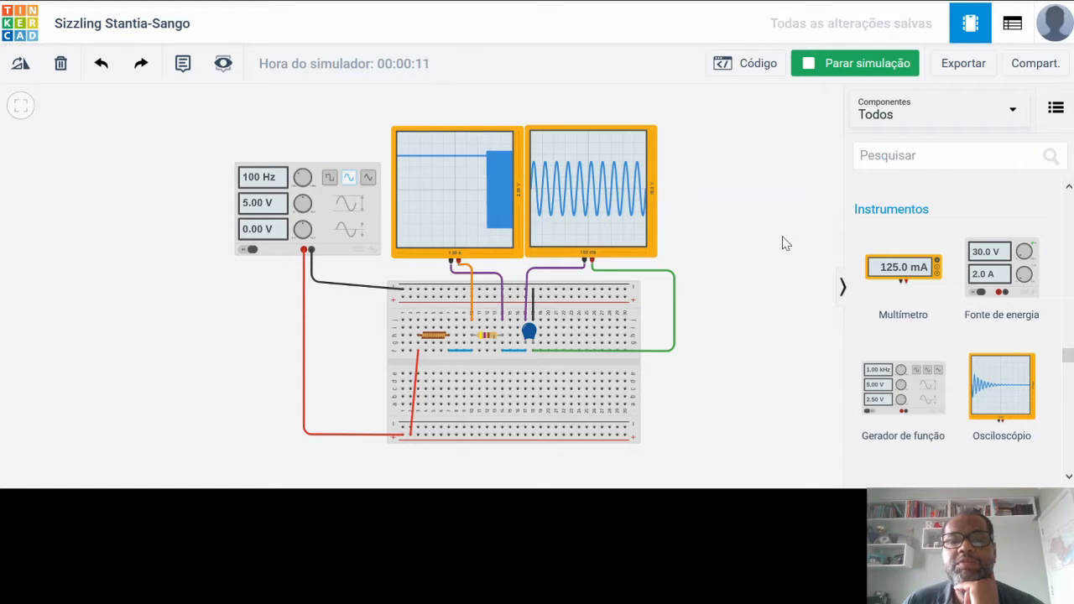
pyautogui.click(455, 185)
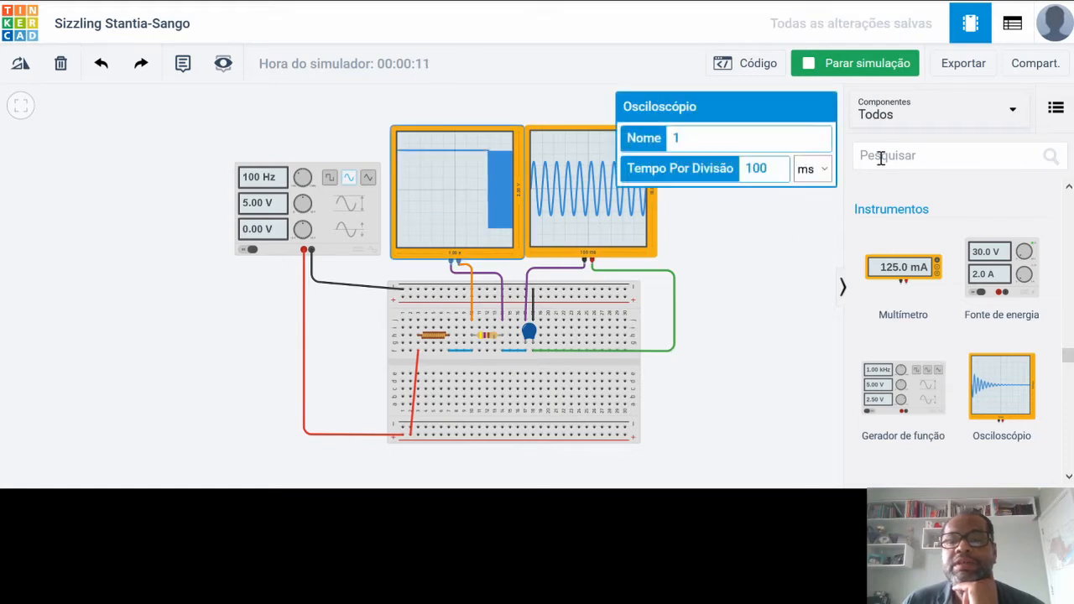
pyautogui.press('BackSpace')
pyautogui.click(776, 312)
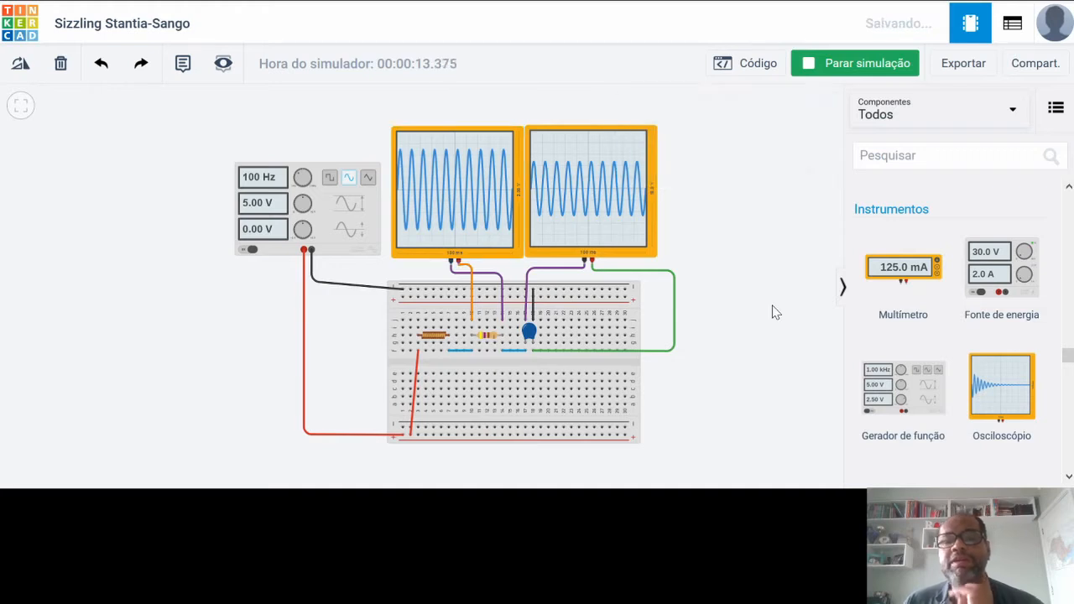
# Restart the simulation and check the time-per-division setting of each oscilloscope
pyautogui.click(856, 67)
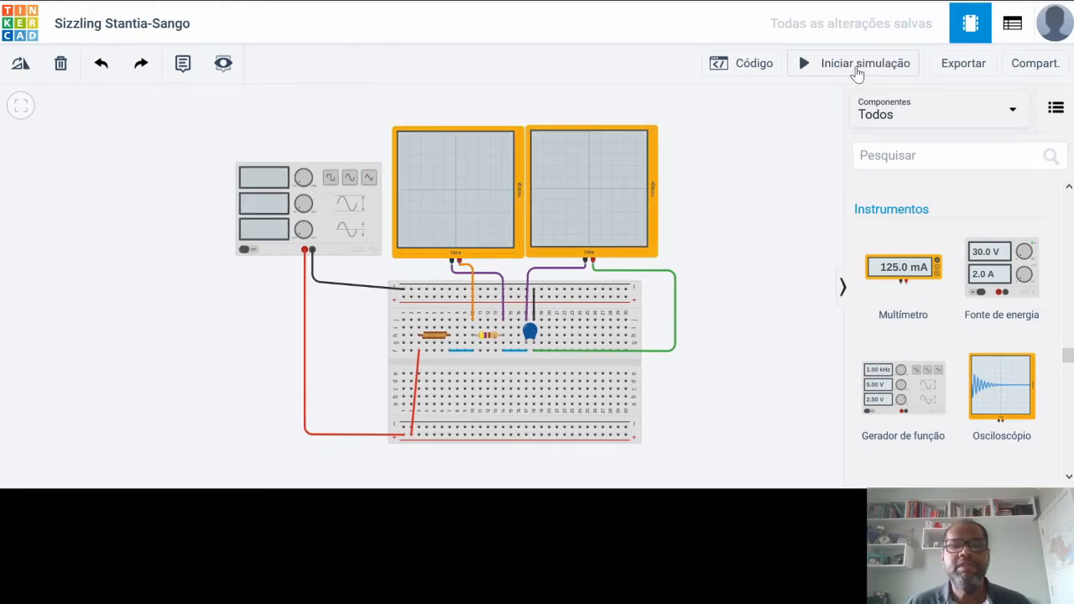
pyautogui.click(848, 71)
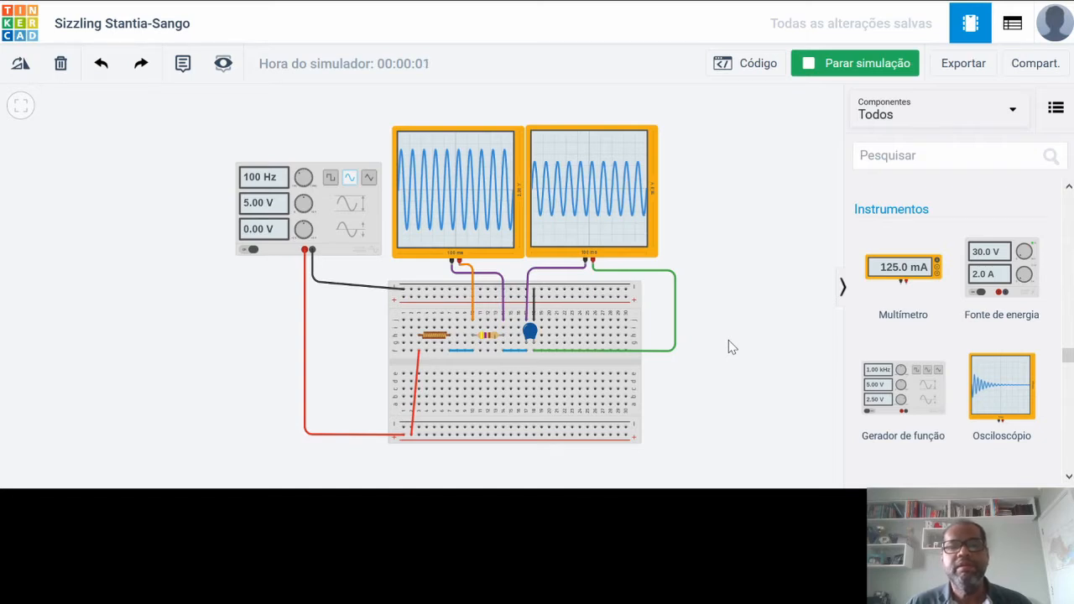
pyautogui.click(580, 185)
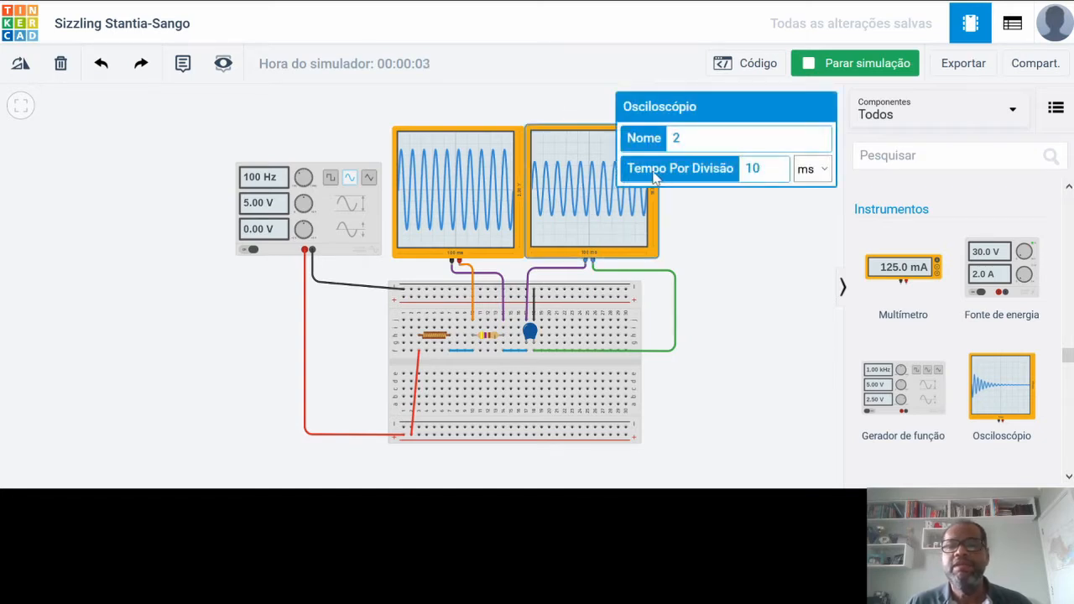
pyautogui.click(615, 265)
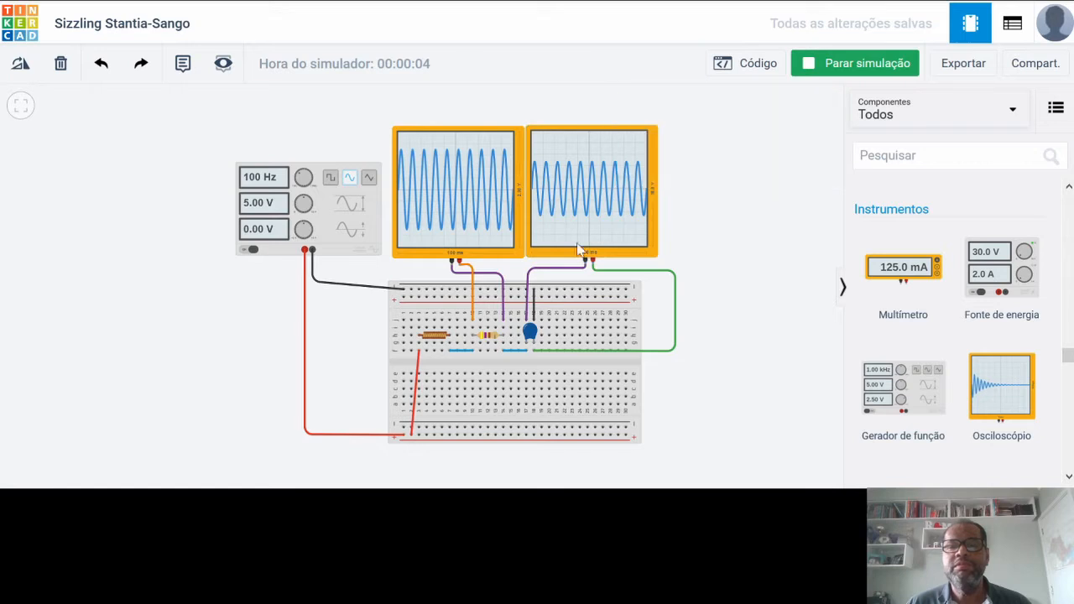
pyautogui.click(491, 221)
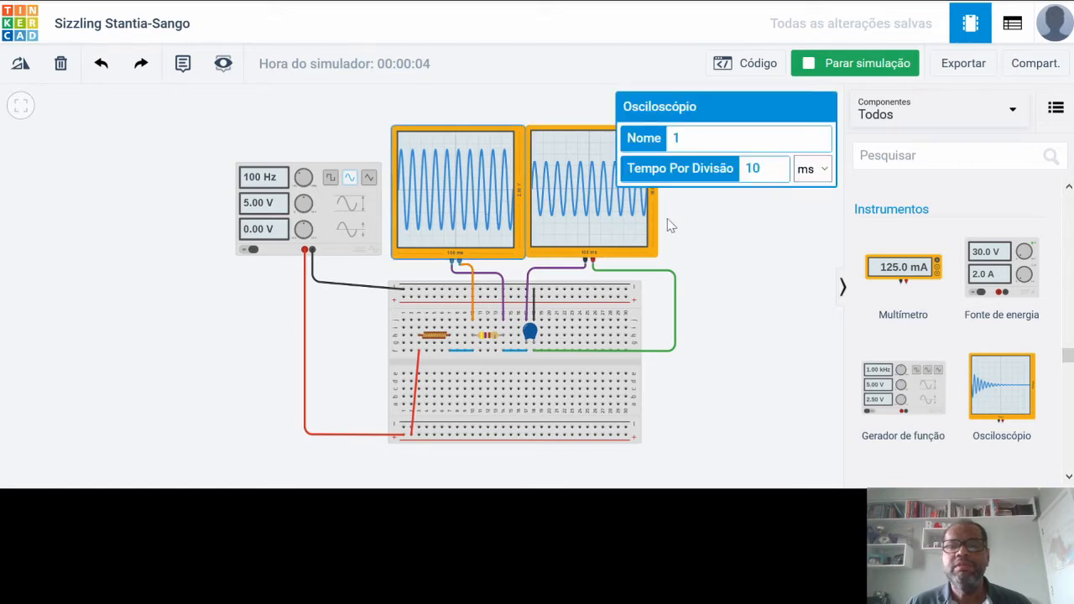
pyautogui.click(741, 270)
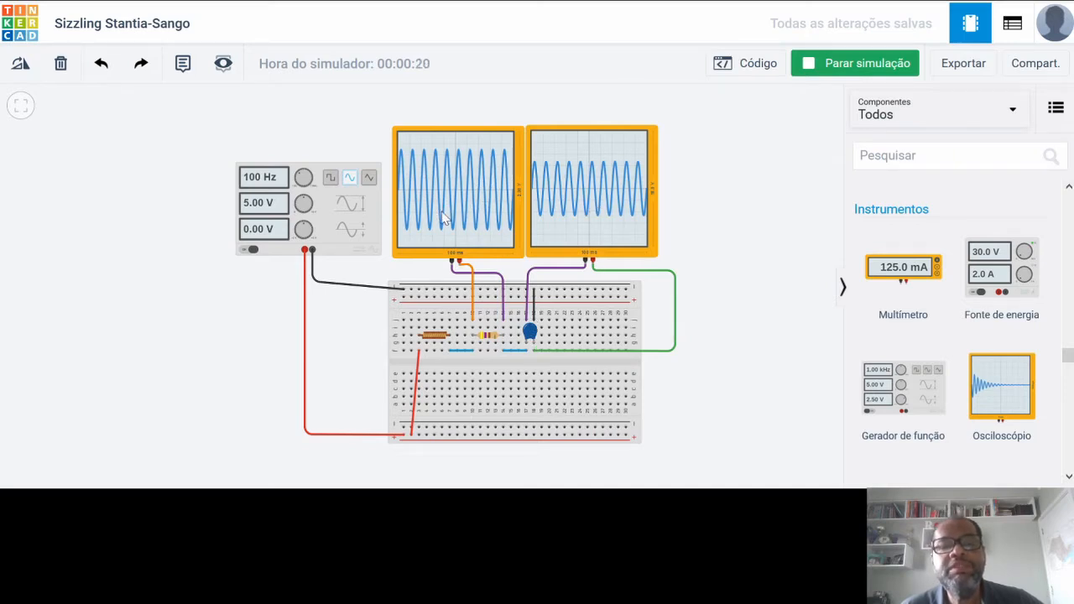
# Inspect the second oscilloscope's settings against the function generator's signal and stop the simulation
pyautogui.click(593, 207)
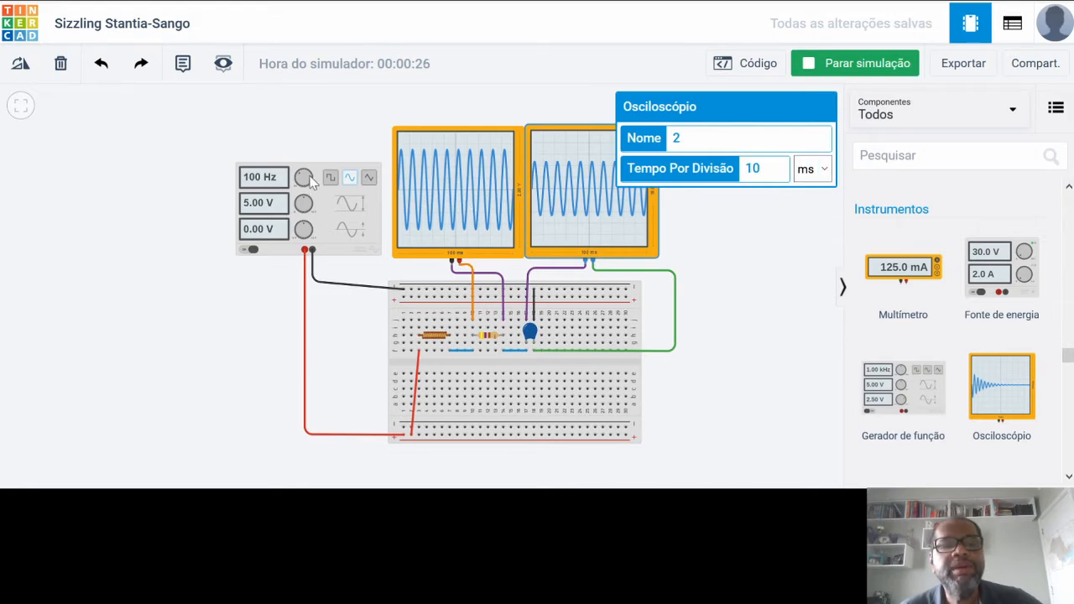
pyautogui.click(732, 221)
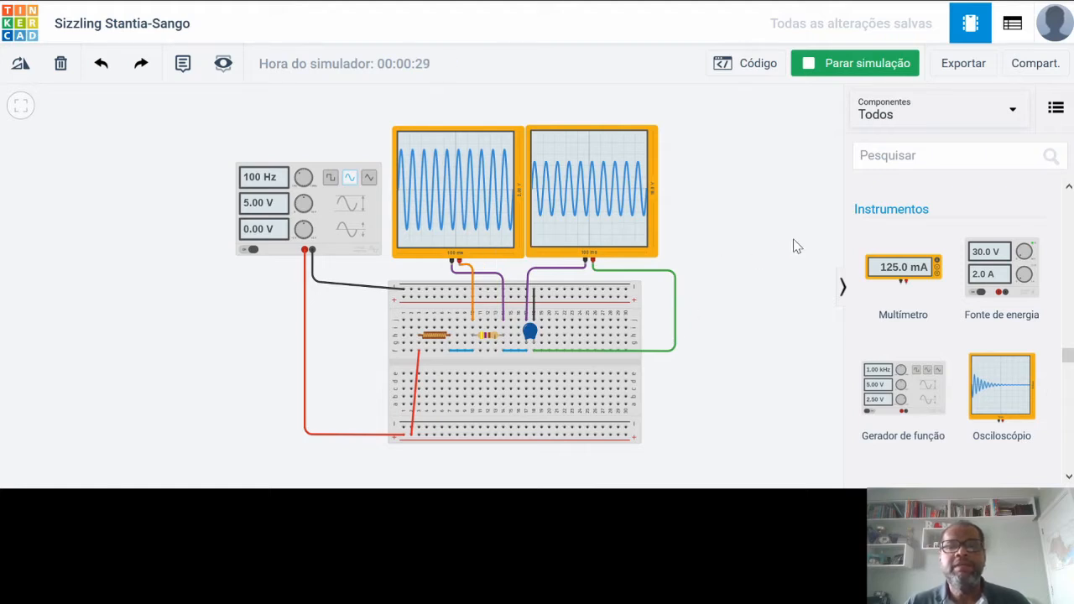
pyautogui.click(847, 73)
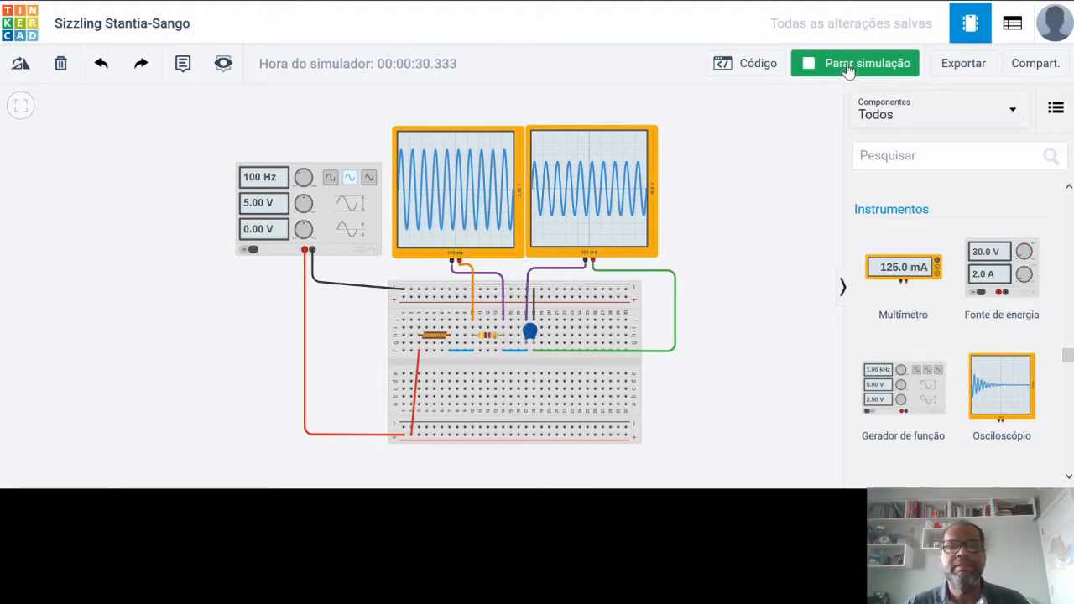